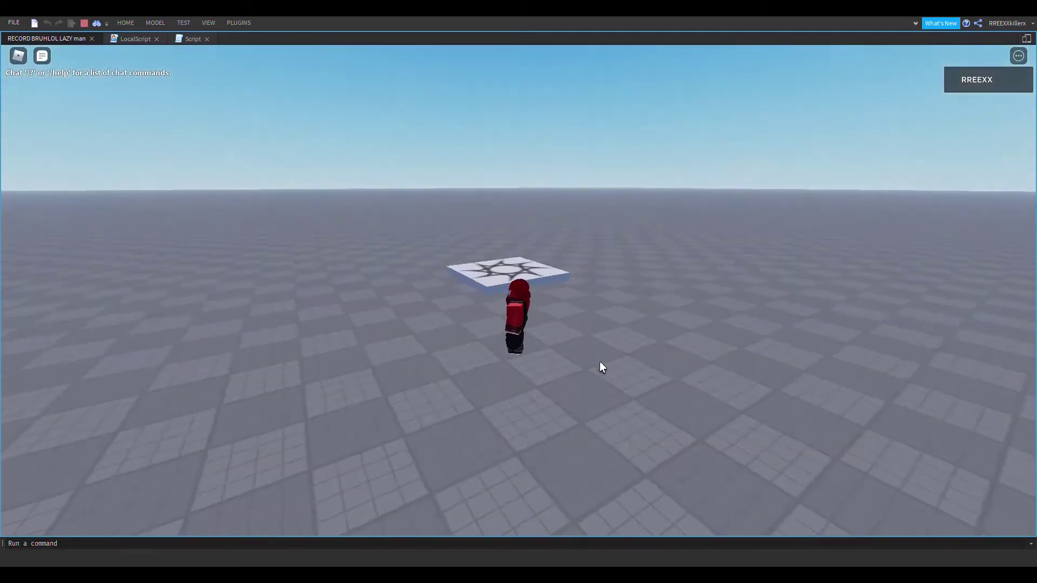
Step: Walk the avatar around, fire the shockwave effect twice with E, then stop the playtest
key("s")
key("a")
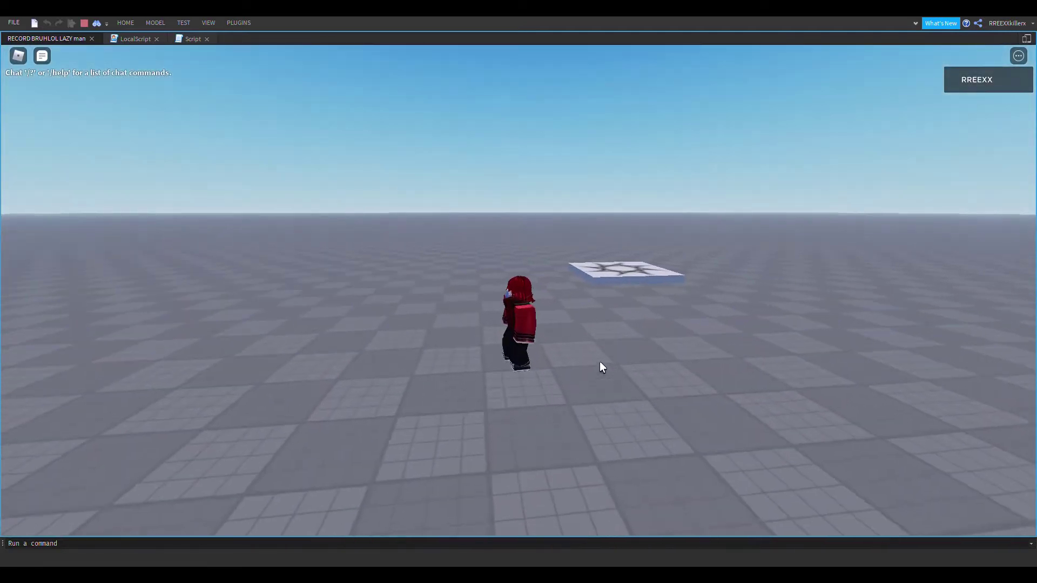
scroll(599, 361, "up", 3)
key("e")
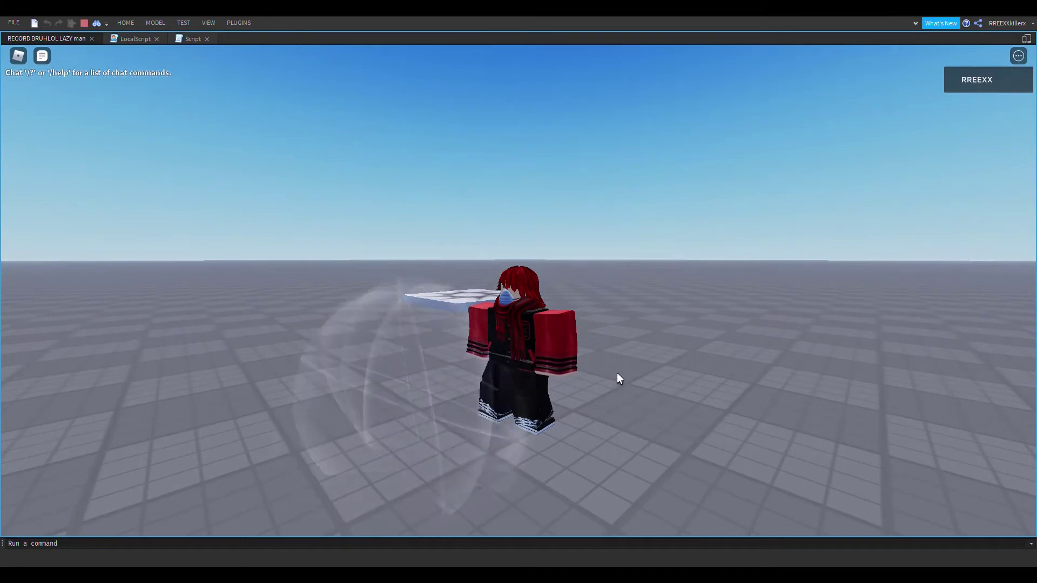
right_click_drag(618, 377, 618, 376)
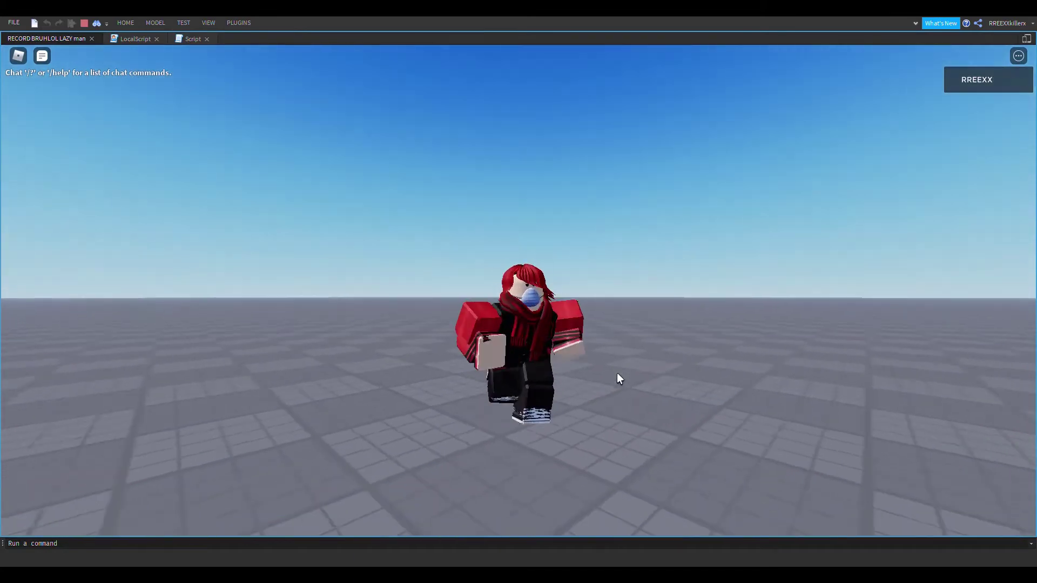
key("w")
right_click_drag(619, 378, 616, 373)
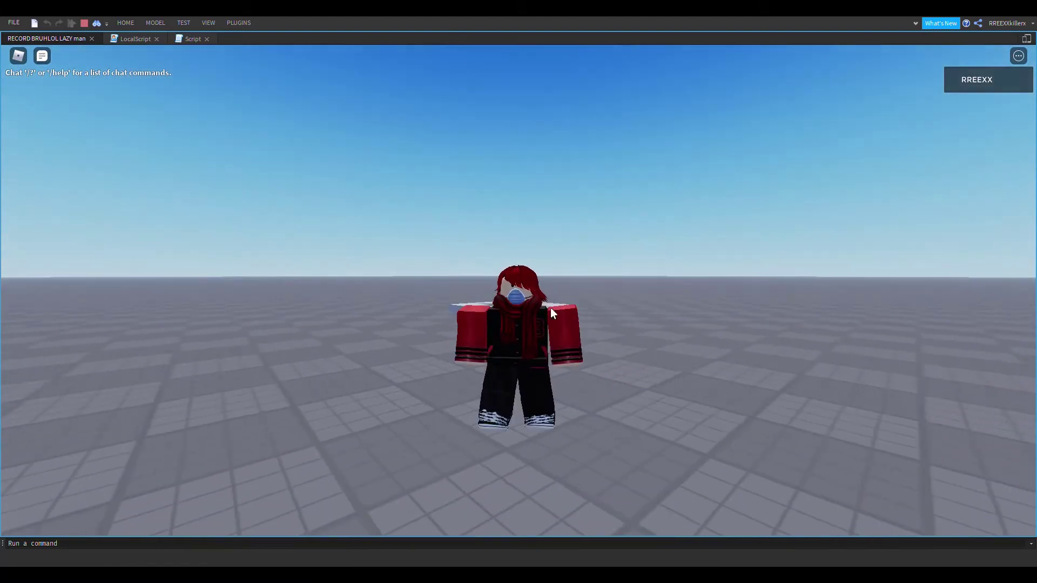
key("e")
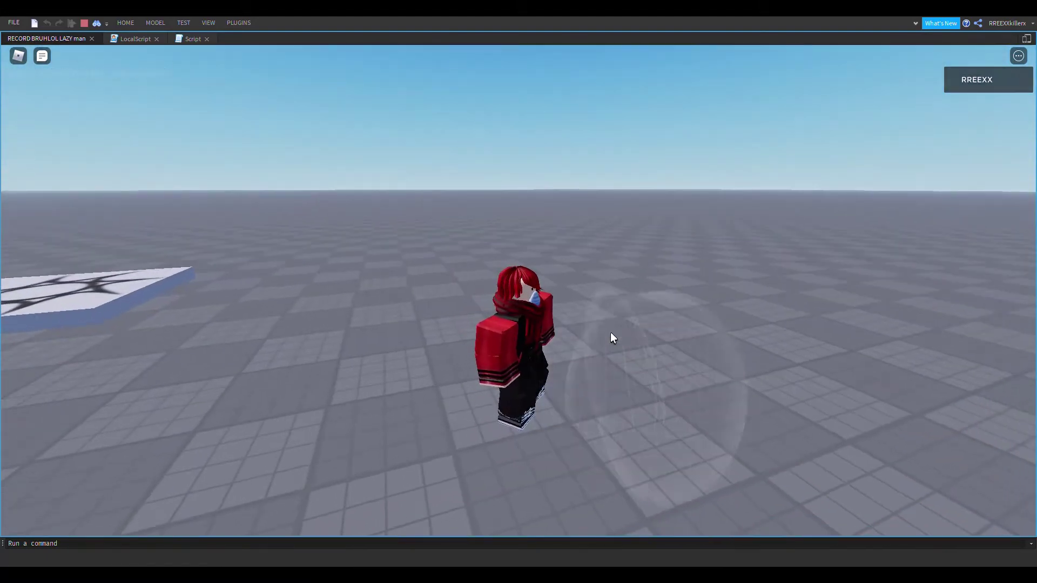
right_click_drag(743, 269, 743, 269)
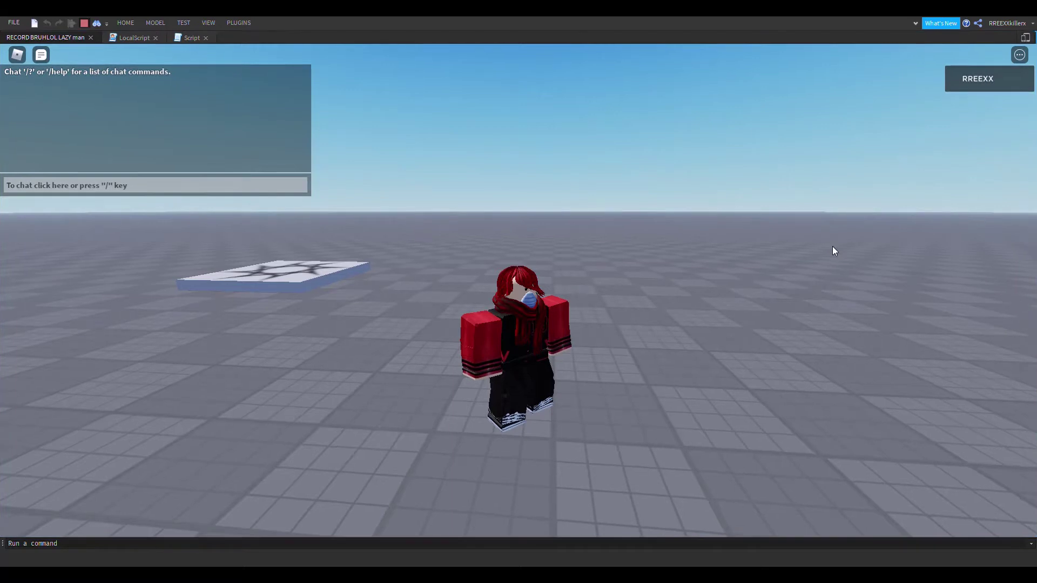
key("shift+F5")
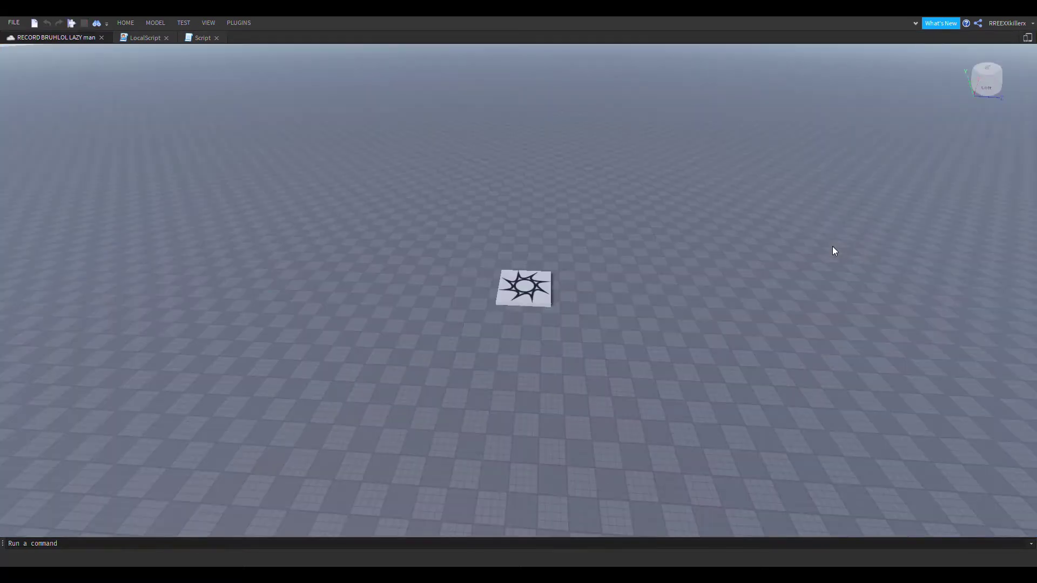
Step: Show the Properties, Explorer and Toolbox panels
left_click(914, 26)
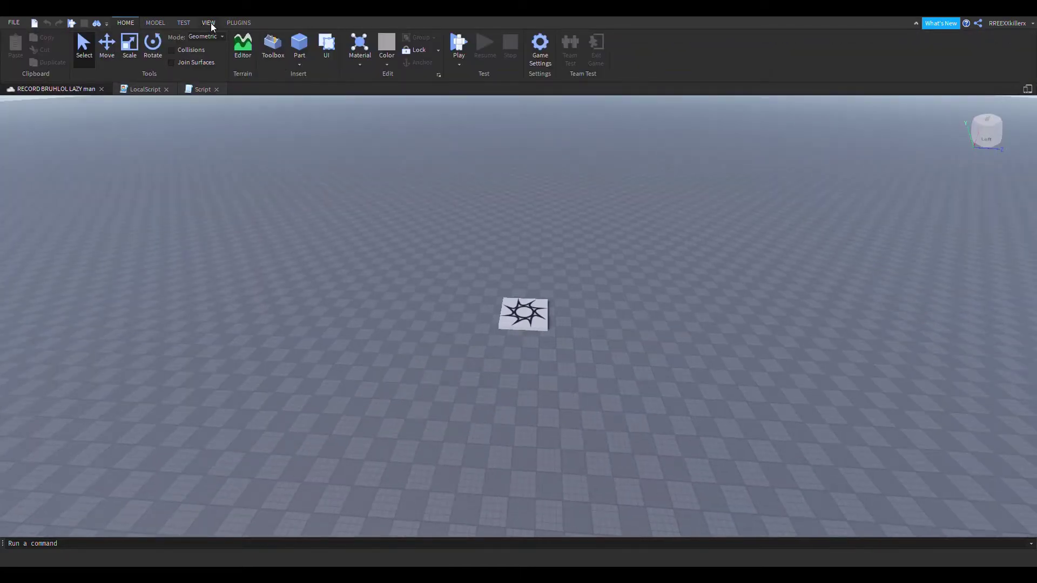
left_click(209, 23)
left_click(53, 48)
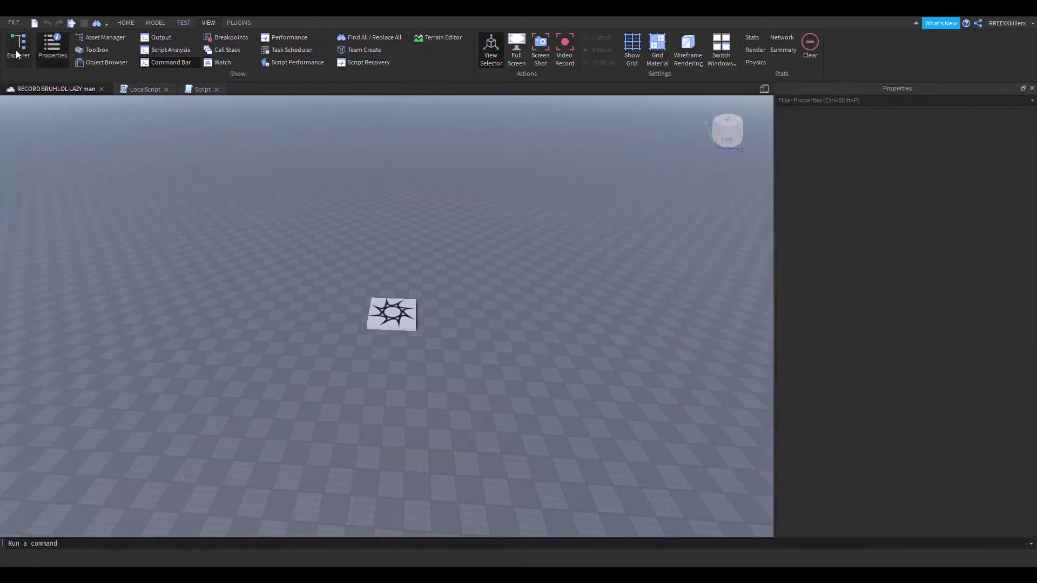
left_click(18, 54)
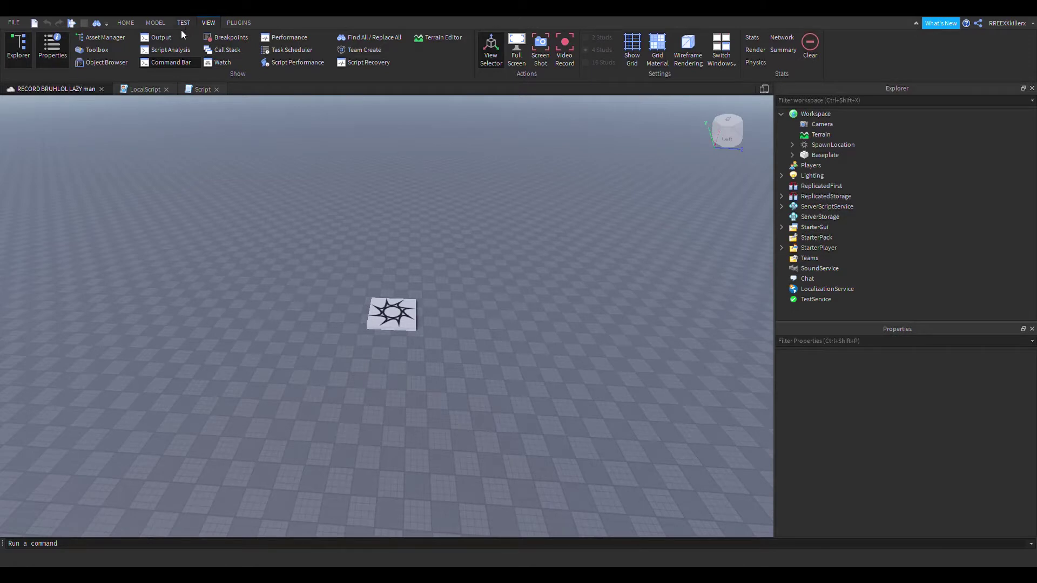
left_click(132, 22)
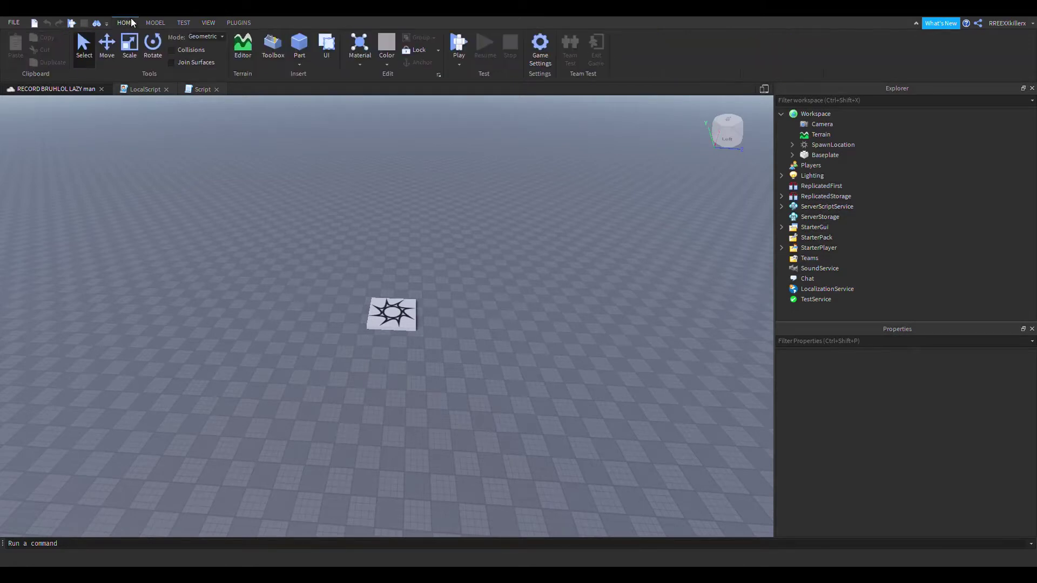
left_click(272, 48)
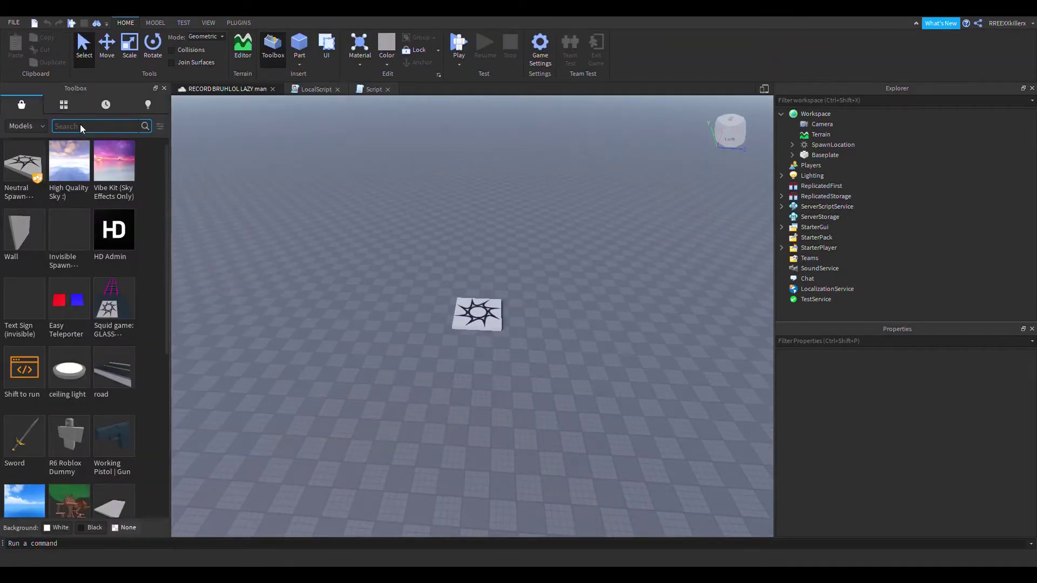
Step: Switch the Toolbox category to Audio and focus its search box
left_click(12, 128)
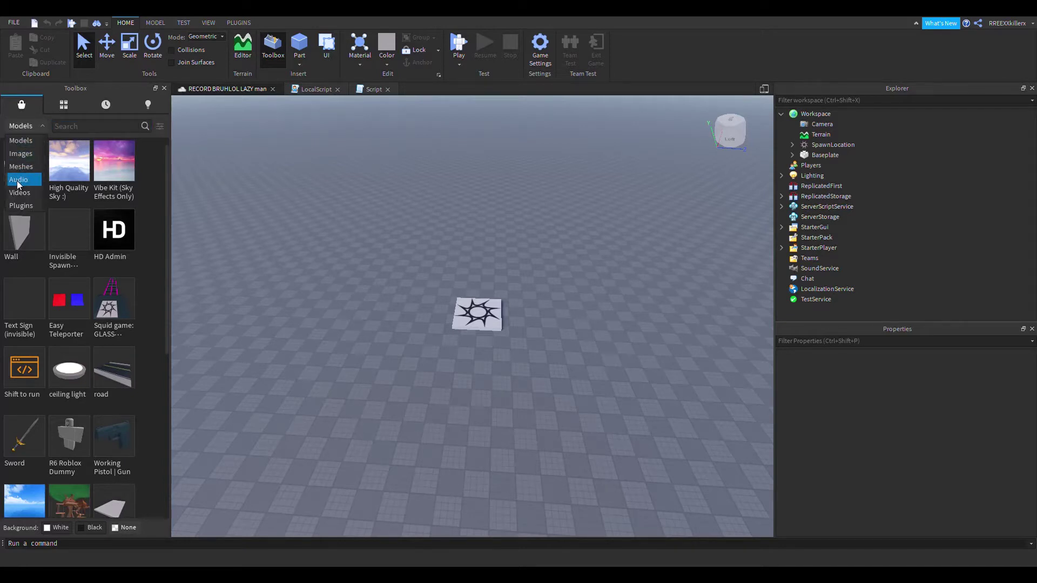
left_click(17, 126)
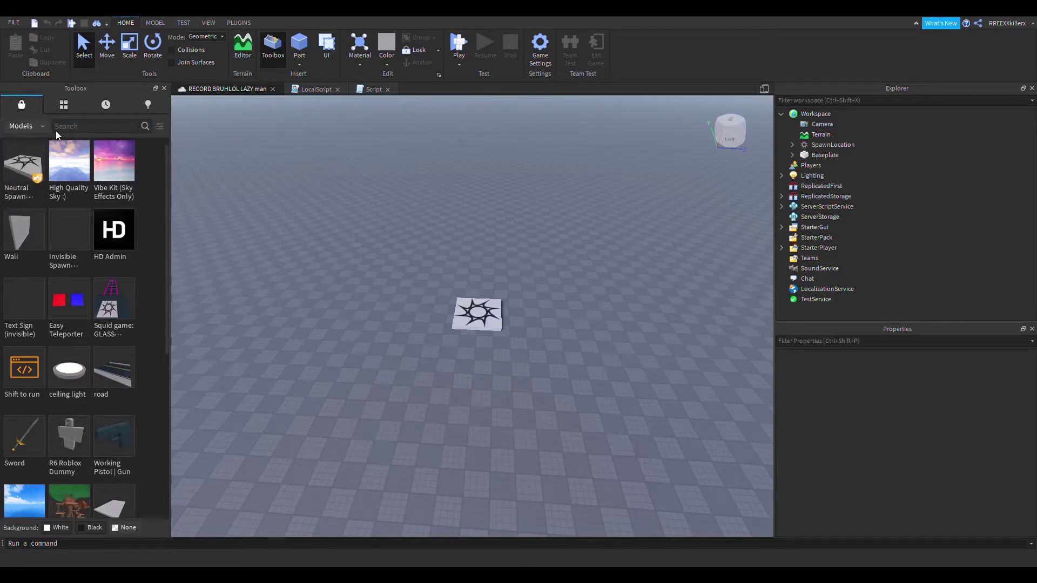
left_click(19, 126)
left_click(20, 192)
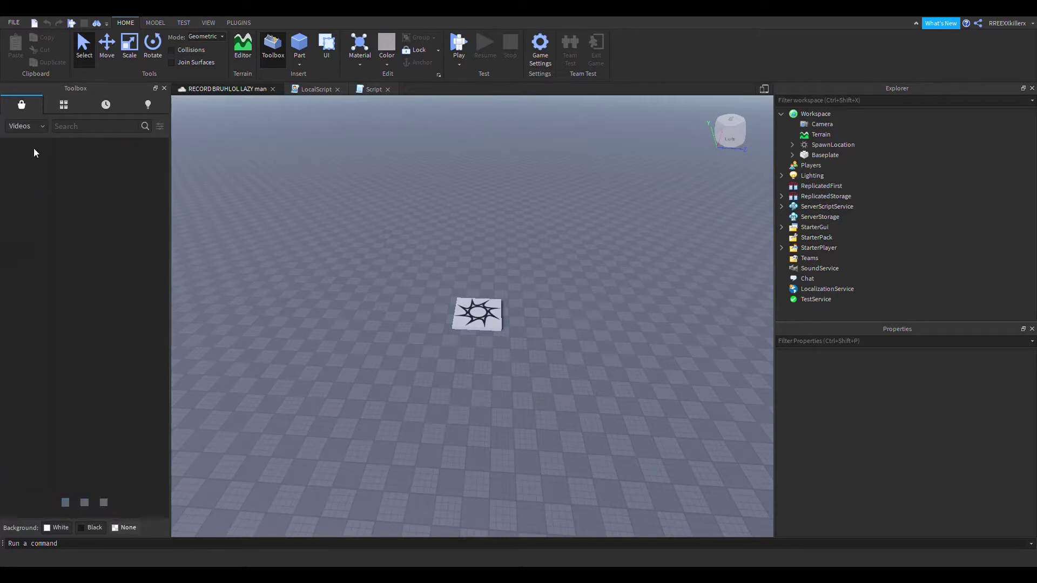
left_click(22, 127)
left_click(18, 180)
left_click(73, 126)
Step: Search the audio library for 'bomb' and preview a Bomb sound
right_click_drag(548, 294, 547, 294)
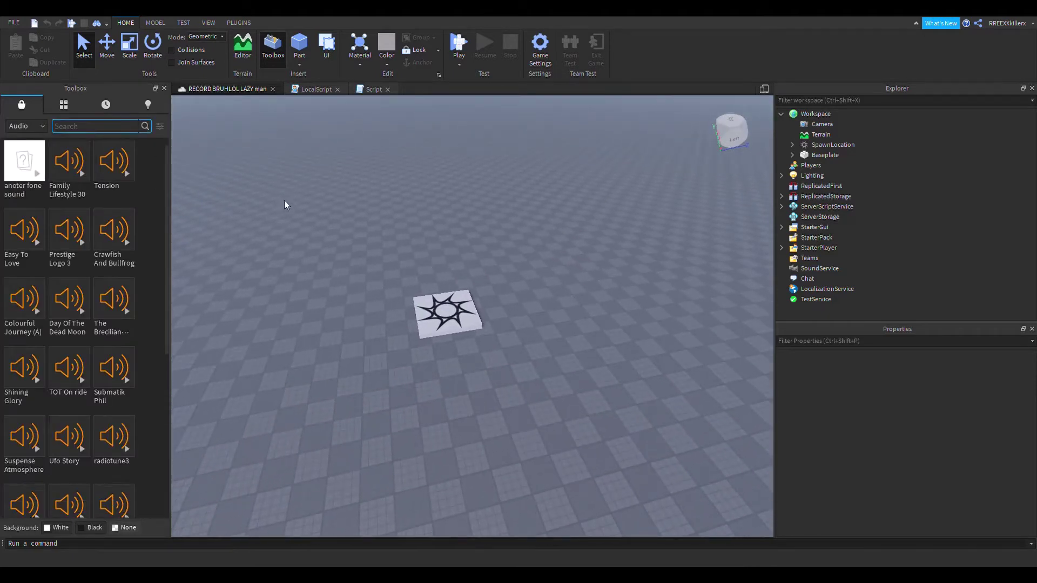
right_click_drag(415, 227, 446, 217)
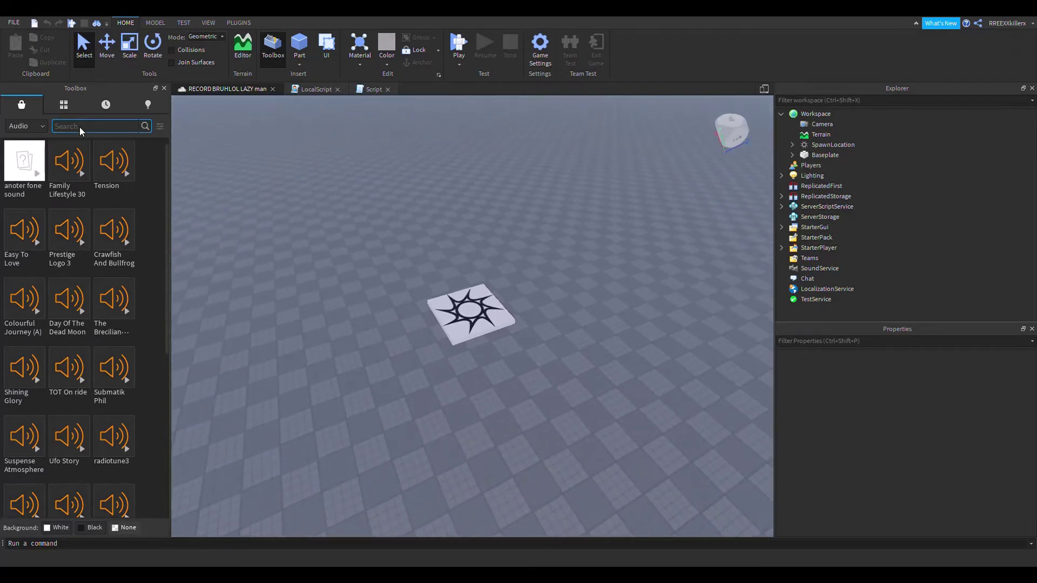
type("bom")
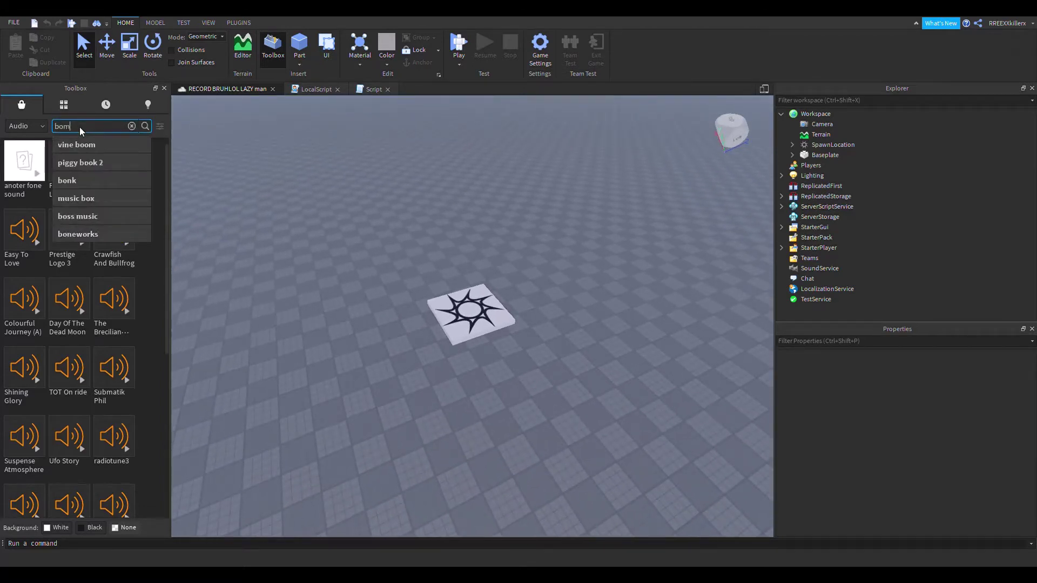
type("b")
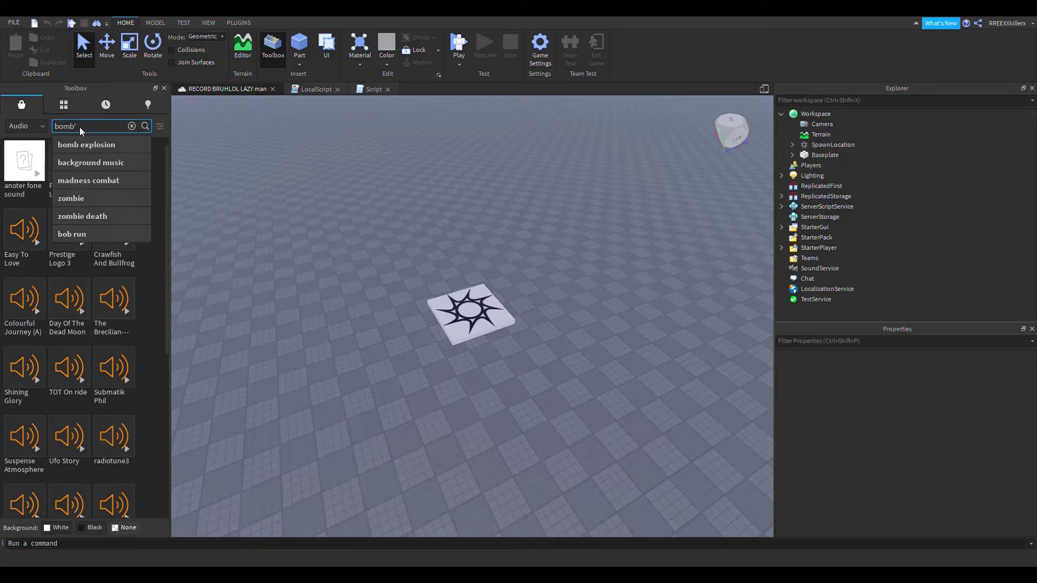
key("Return")
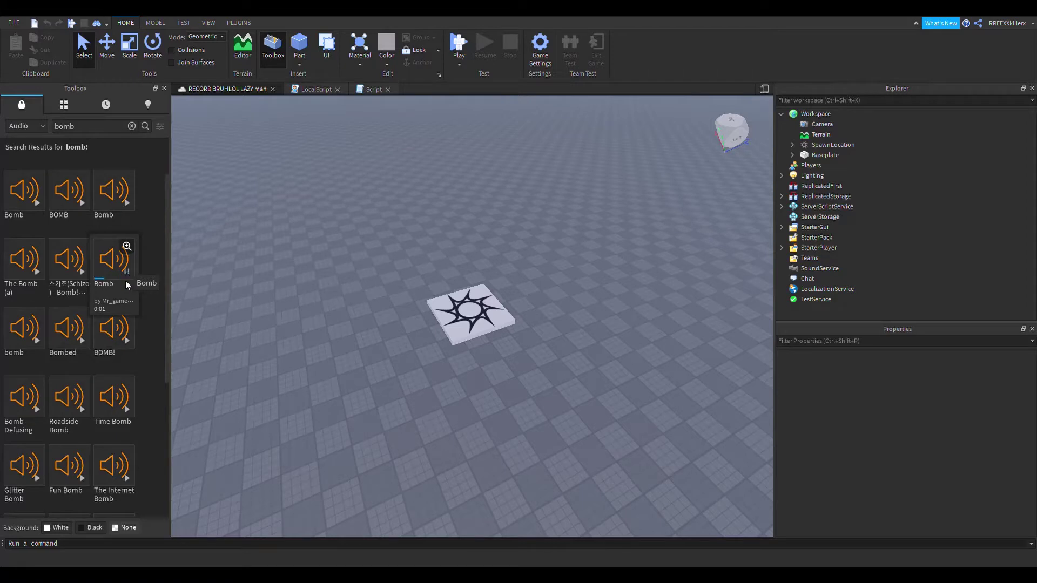
left_click(37, 340)
Step: Add the Bomb sound to Workspace and expand ReplicatedStorage to reveal CoolEffect
left_click_drag(718, 230, 834, 151)
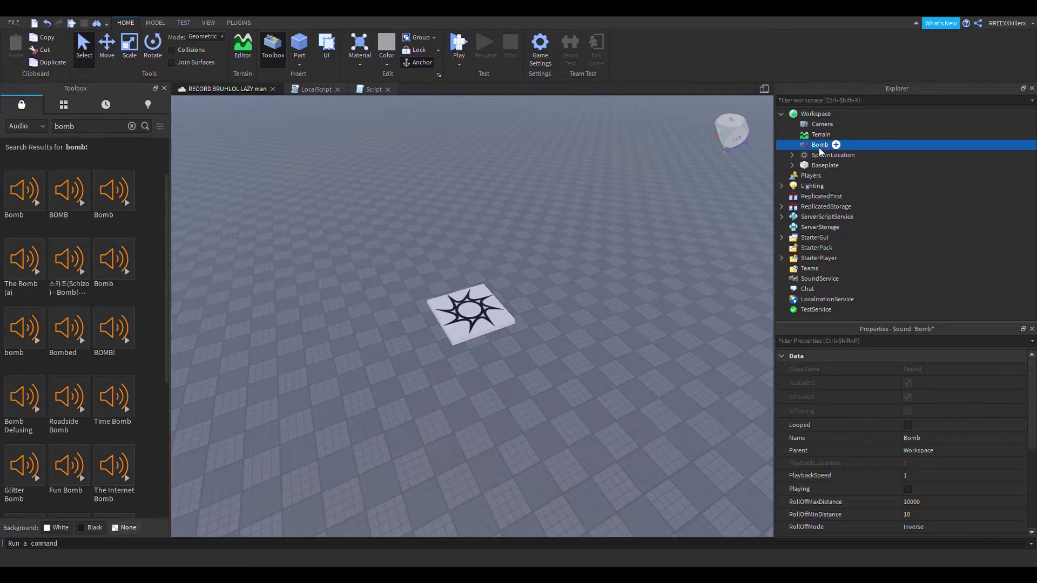
left_click(781, 207)
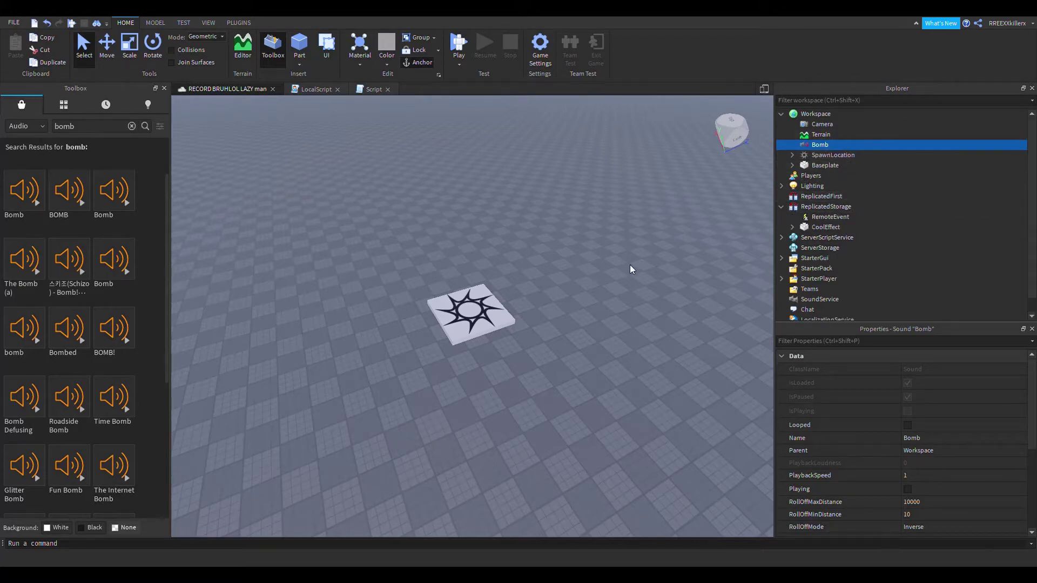
right_click_drag(630, 264, 626, 264)
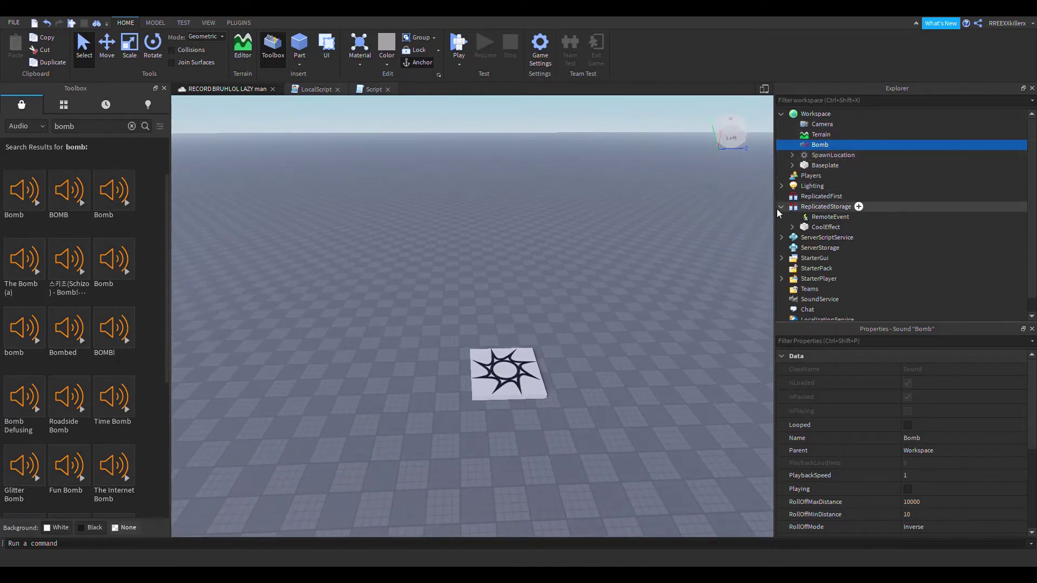
Step: Write game.Workspace.Bomb:Play() on line 6 of the server Script
left_click(371, 94)
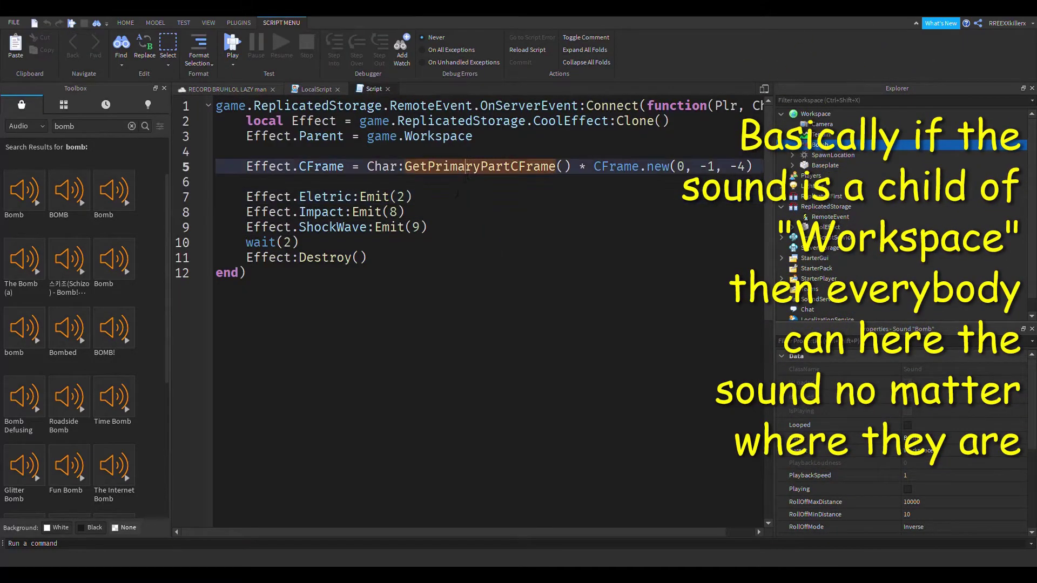
left_click(451, 188)
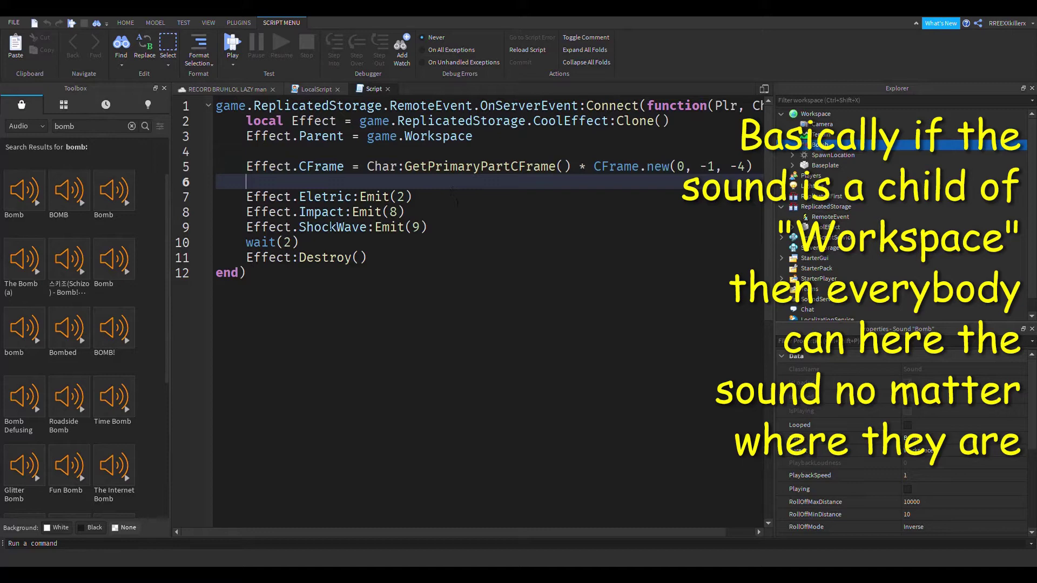
left_click(227, 89)
left_click(367, 89)
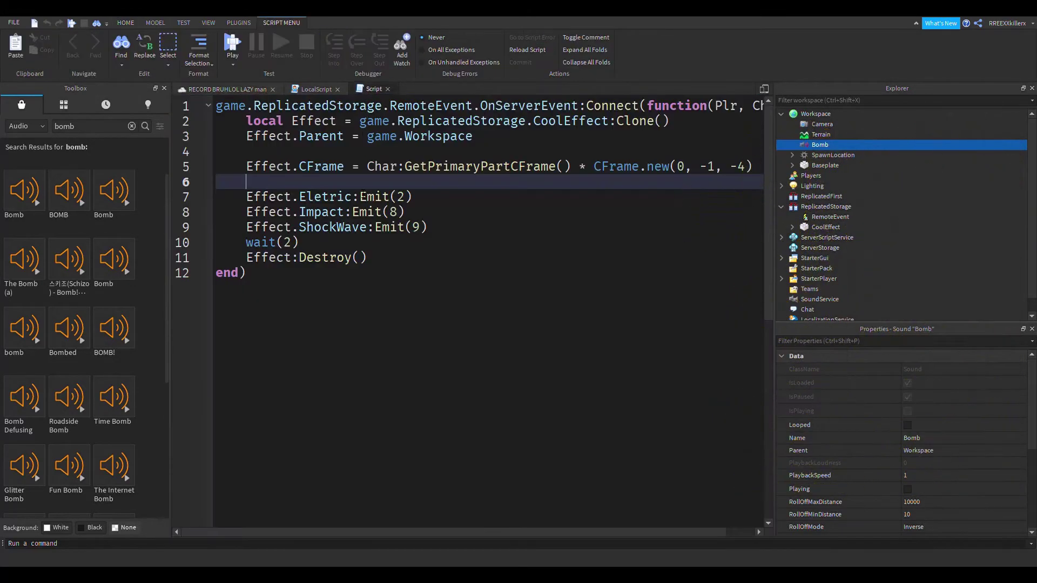
type("ga")
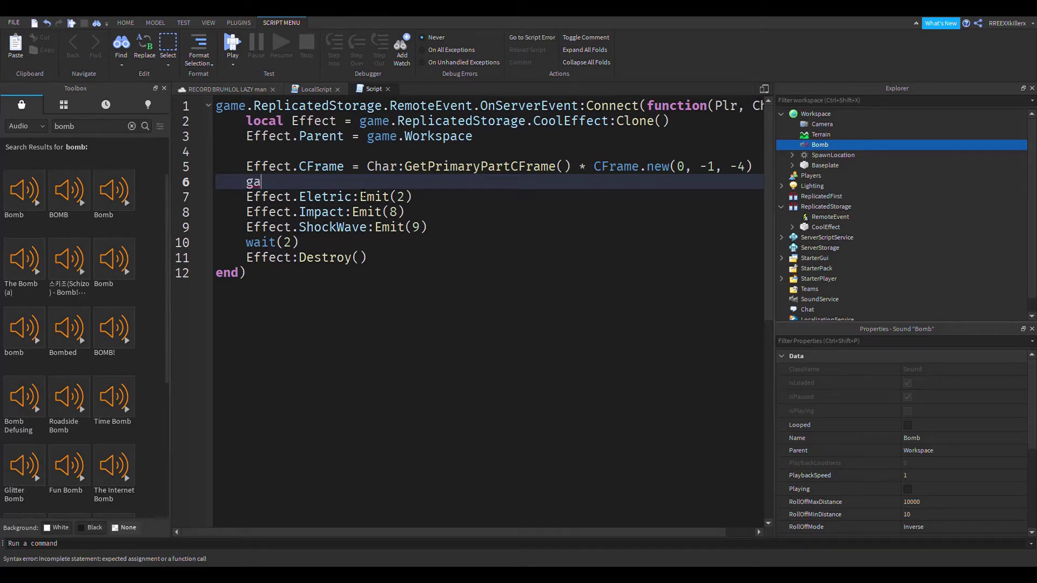
type("me.w")
key("Tab")
type("B")
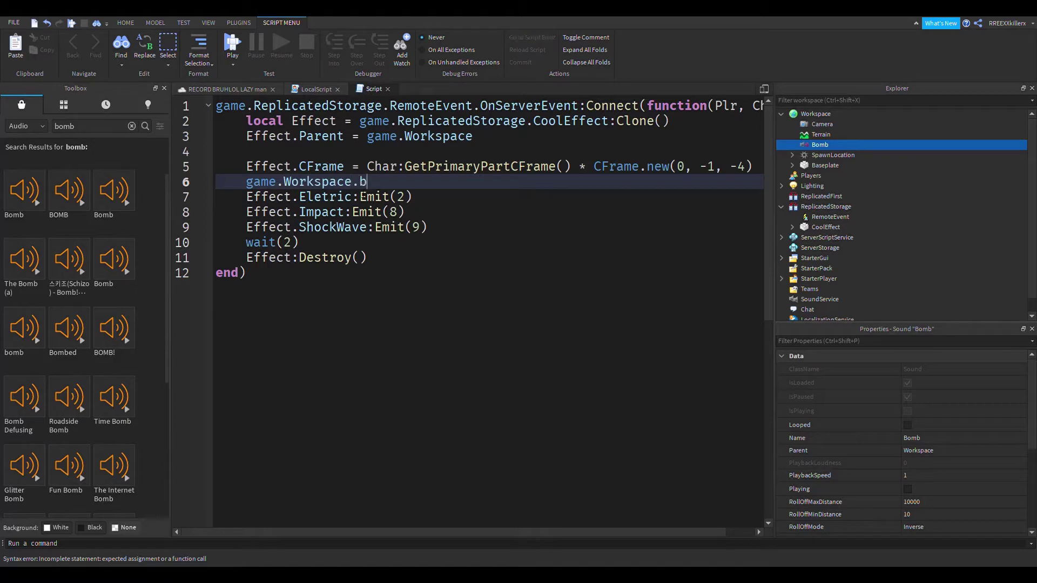
type("omb:")
type("Pla")
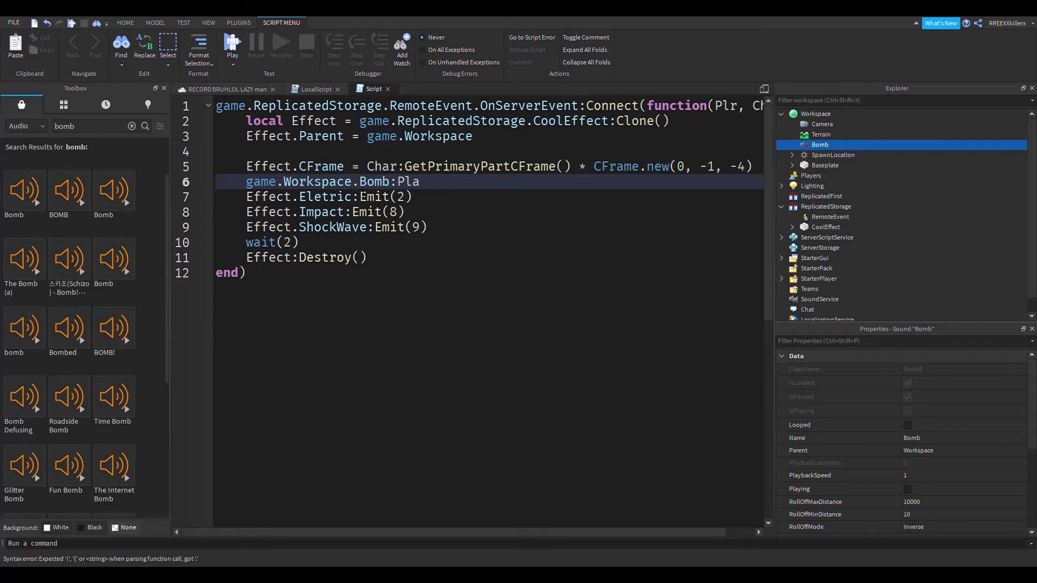
type("y()")
mouse_move(441, 185)
left_mouse_down()
mouse_move(259, 198)
mouse_move(247, 184)
left_mouse_up()
Step: Drag the Bomb sound from Workspace into the CoolEffect part in ReplicatedStorage
left_click(222, 89)
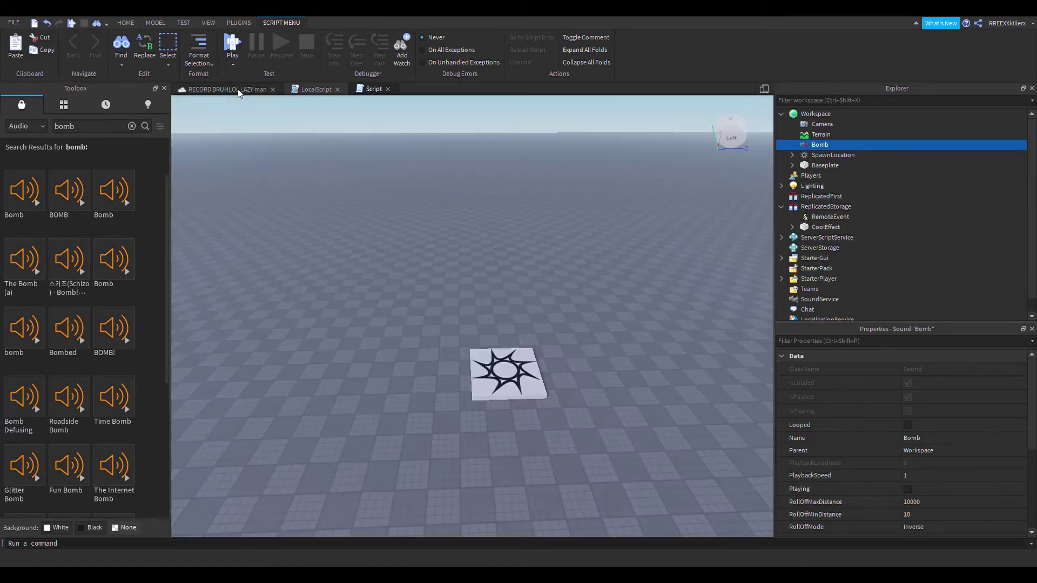
right_click_drag(504, 284, 704, 193)
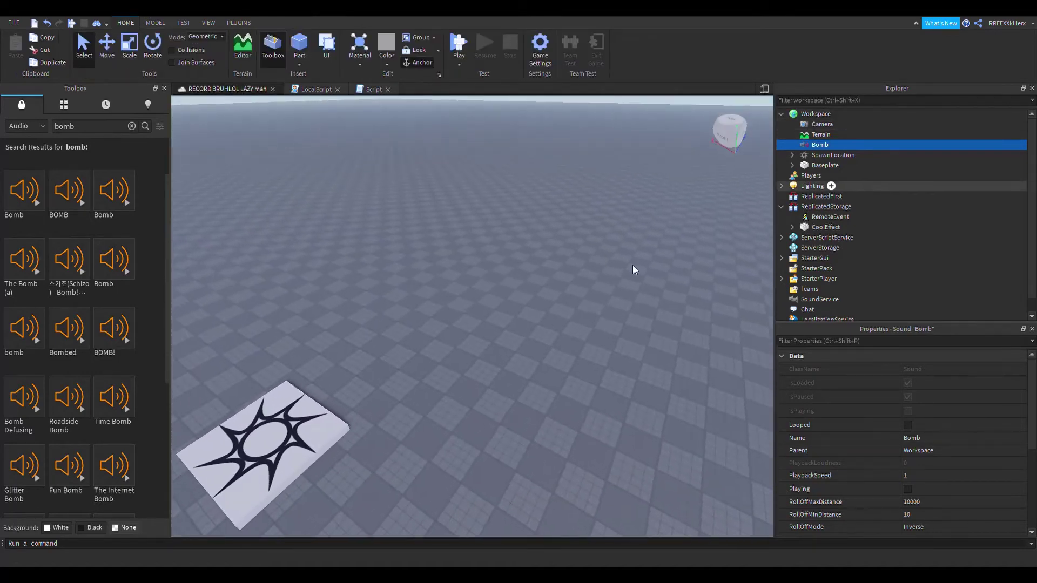
right_click_drag(633, 264, 588, 313)
scroll(588, 313, "down", 8)
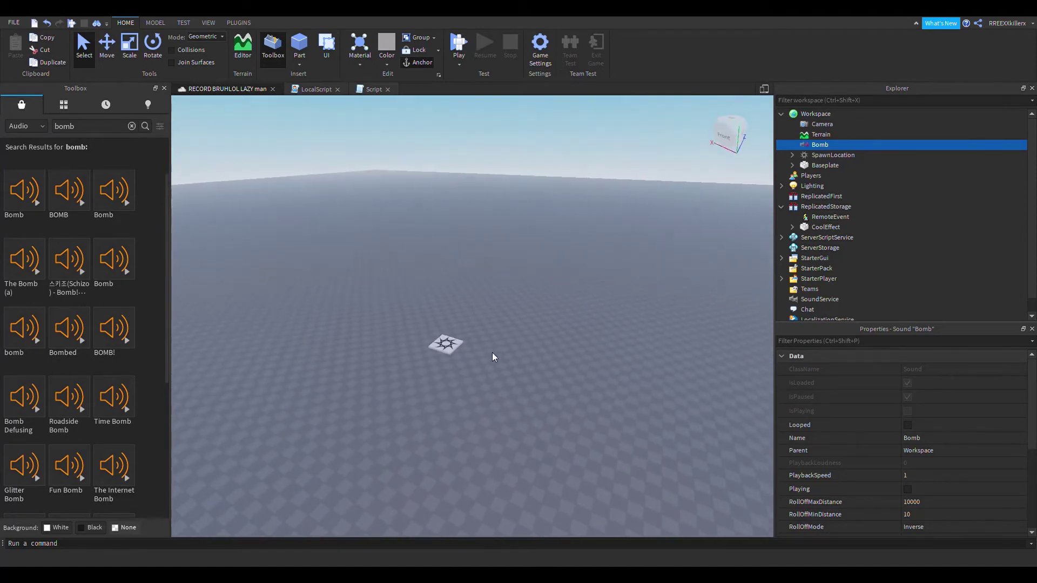
scroll(493, 354, "up", 5)
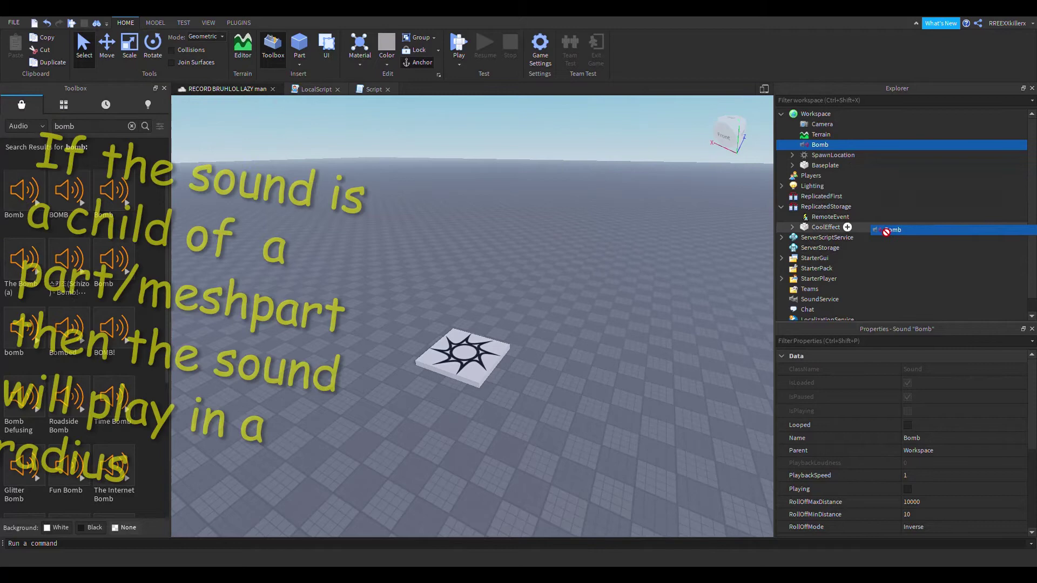
mouse_move(820, 145)
left_mouse_down()
mouse_move(808, 234)
mouse_move(838, 222)
left_mouse_up()
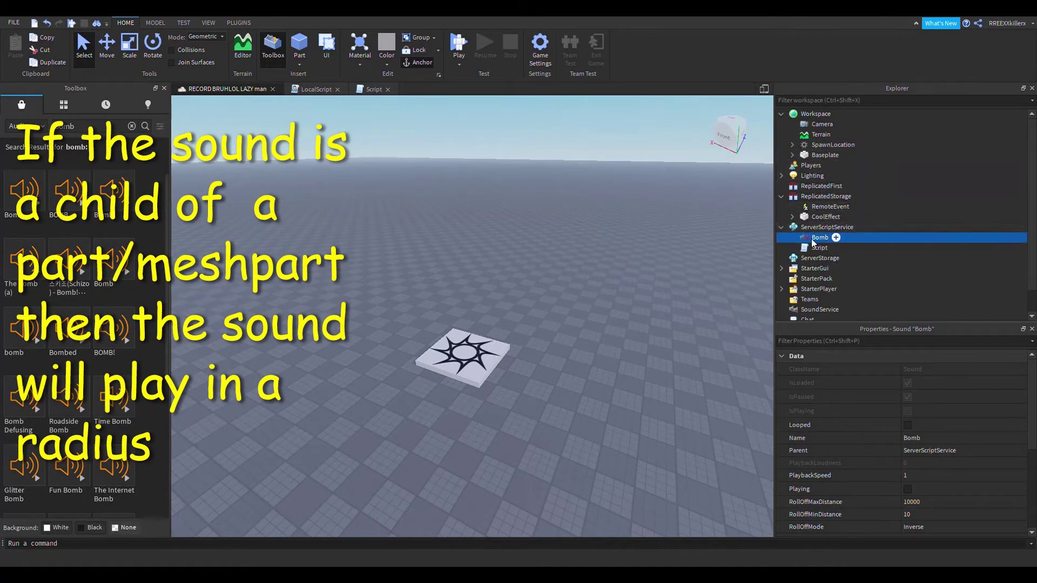
Step: Replace the game.Workspace.Bomb:Play() line with Effect.Bomb:Play()
left_click(372, 89)
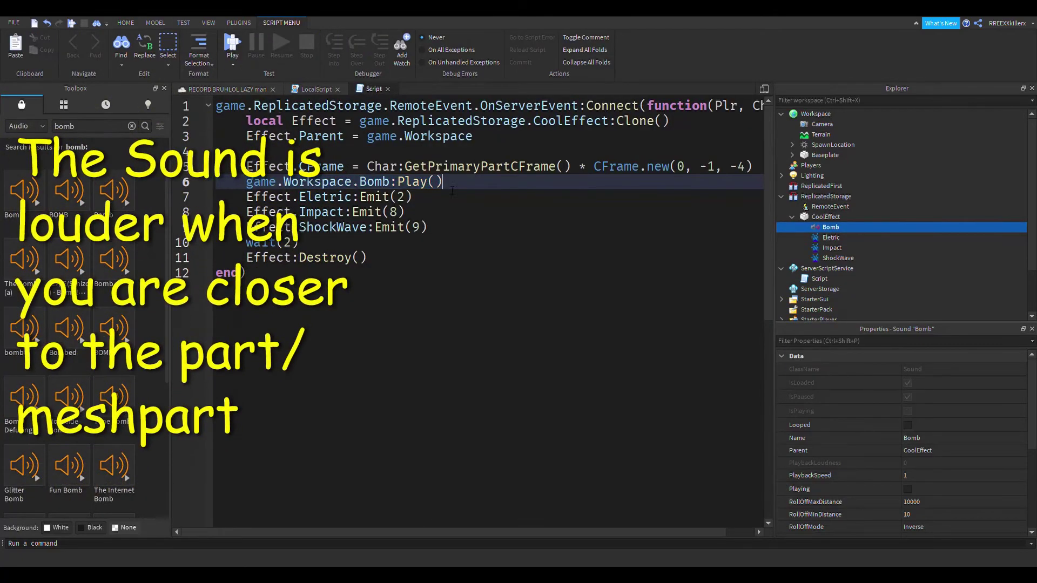
mouse_move(444, 183)
left_mouse_down()
mouse_move(360, 197)
mouse_move(246, 183)
left_mouse_up()
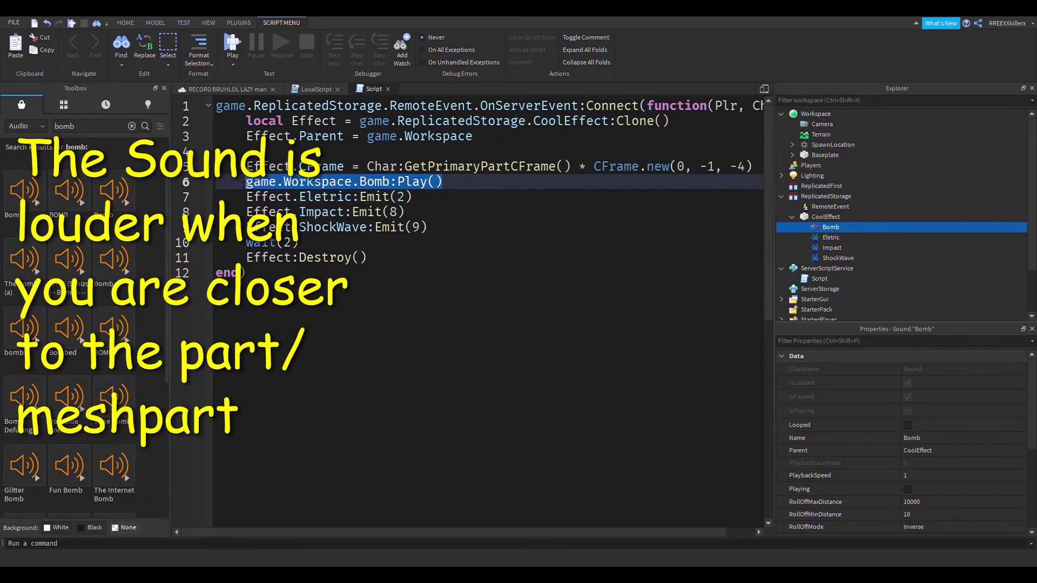
key("BackSpace")
key("Return")
type("ef")
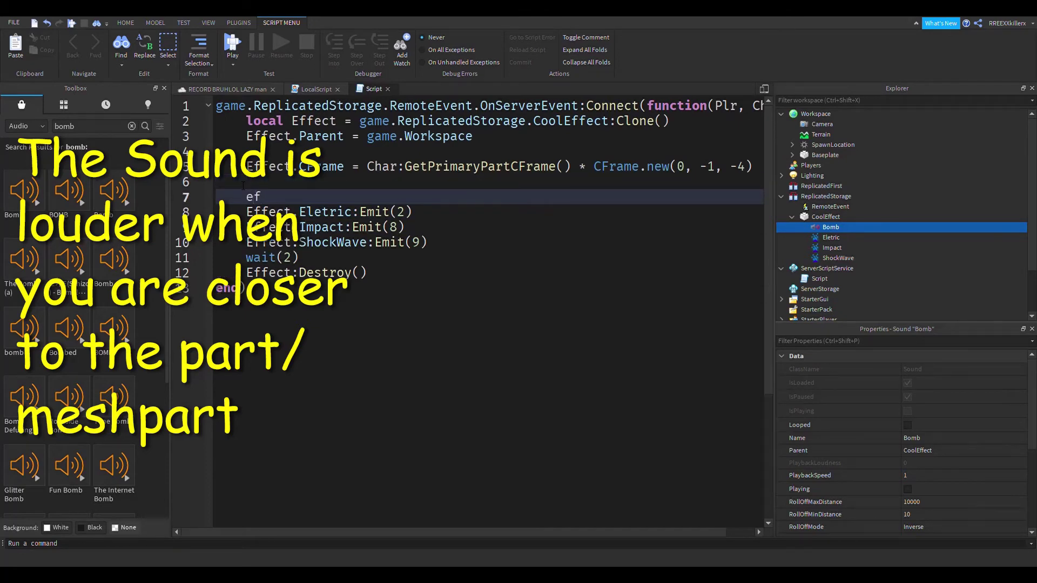
key("Tab")
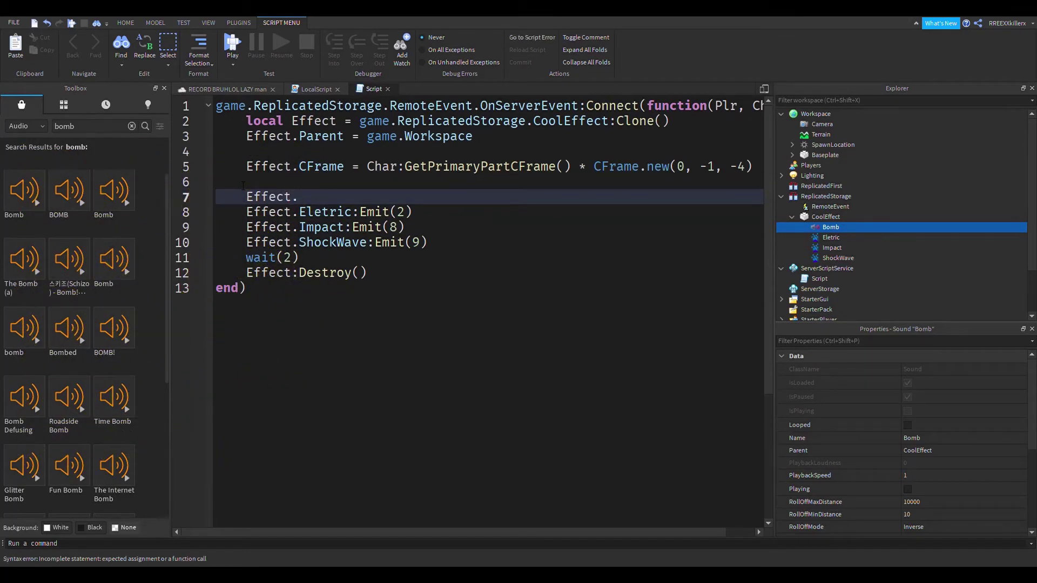
type("Bomb:")
type("Play")
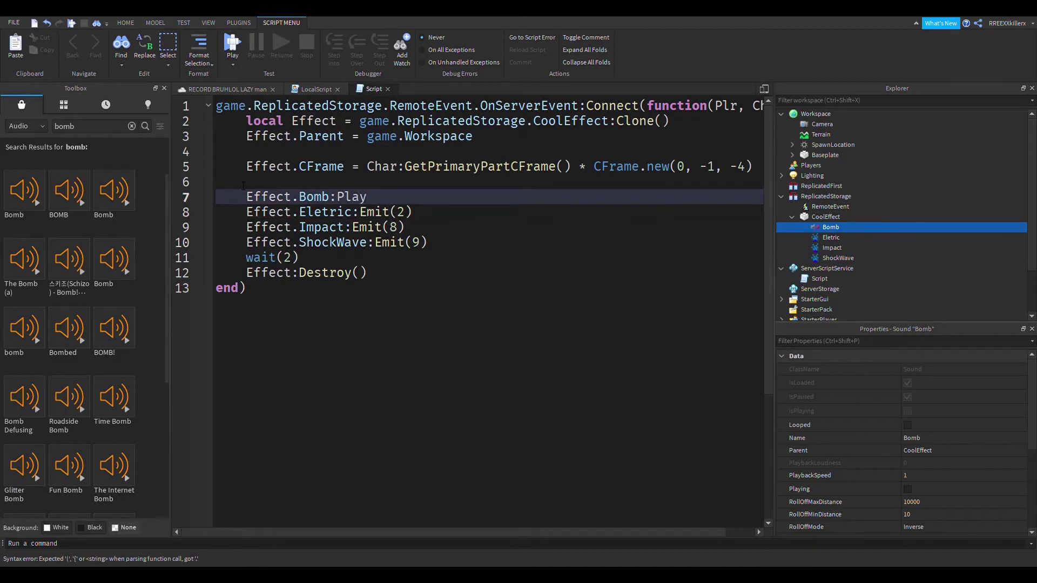
type("()")
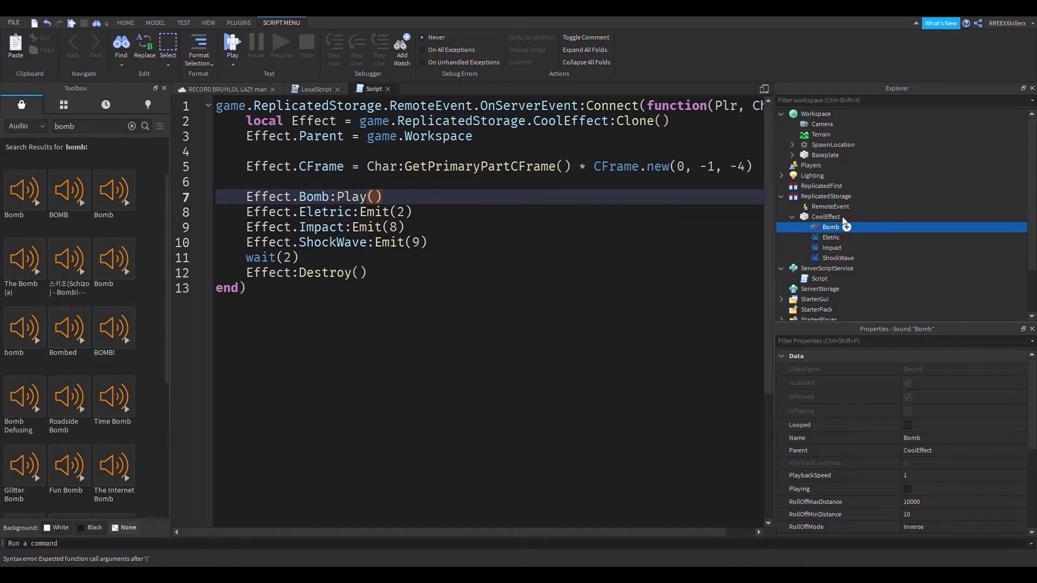
Step: Try audio searches for 'eletric', 'zap' and 'stun', browsing the stun results
left_click(116, 125)
left_click(131, 127)
type("e")
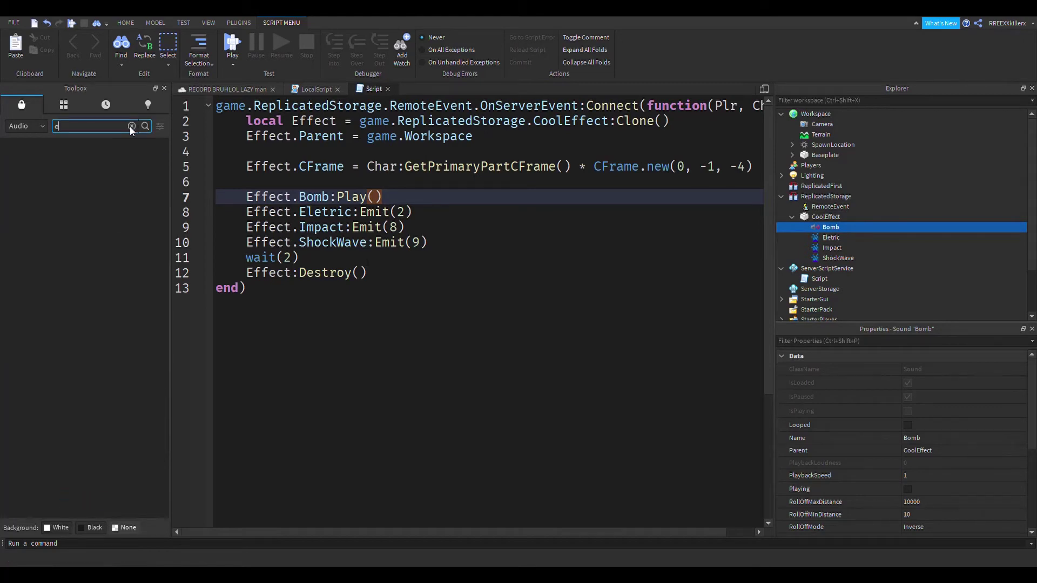
type("letricx")
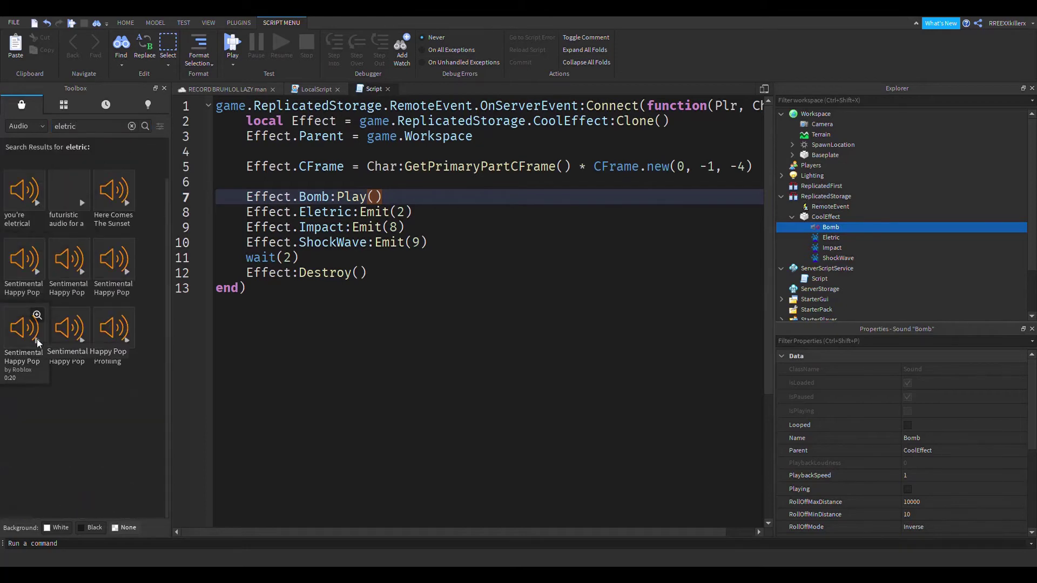
left_click(131, 126)
type("zap")
key("Return")
left_click(131, 126)
type("stun")
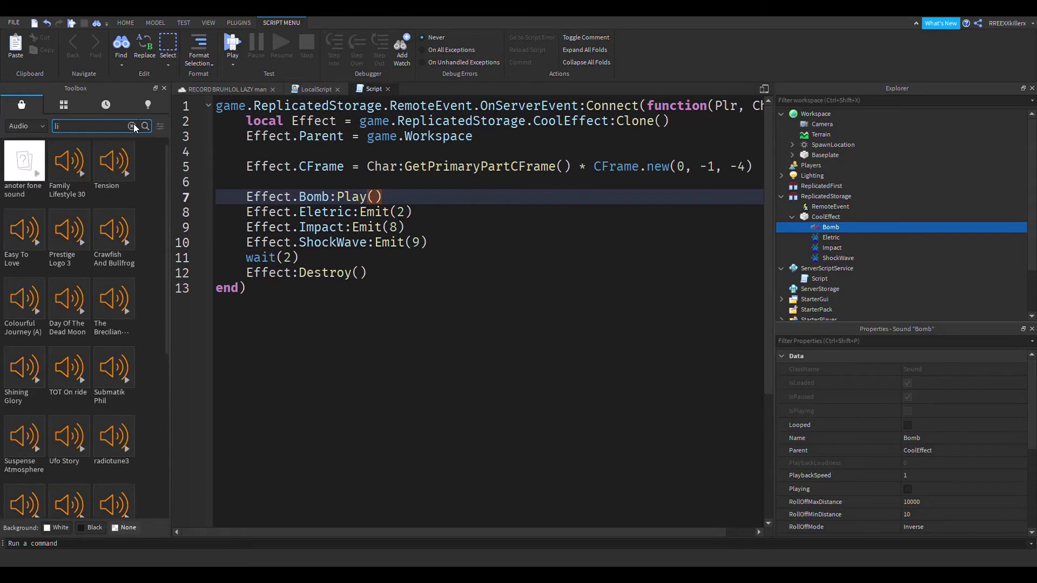
key("Return")
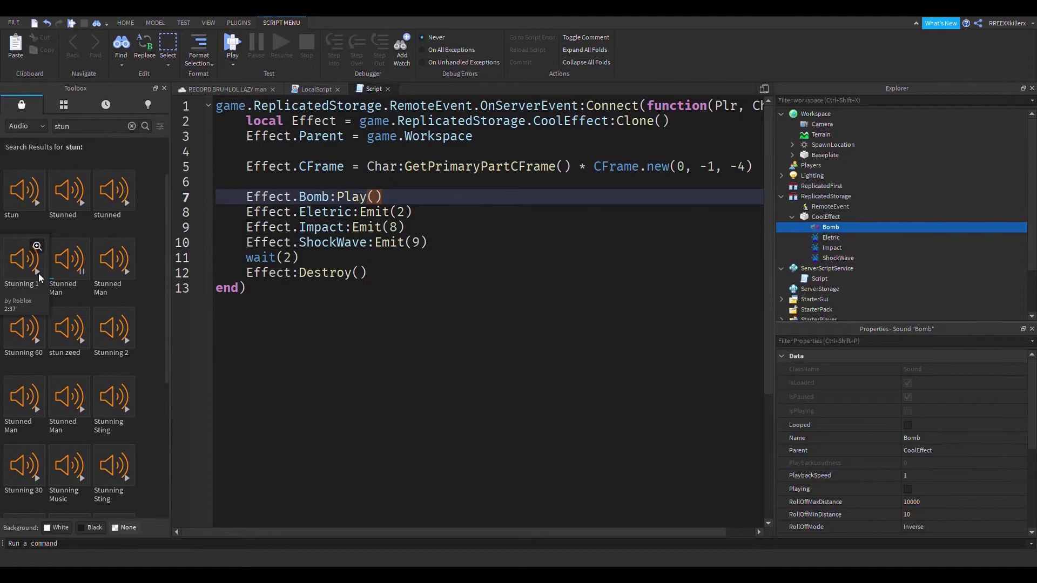
scroll(78, 414, "down", 5)
scroll(83, 351, "down", 3)
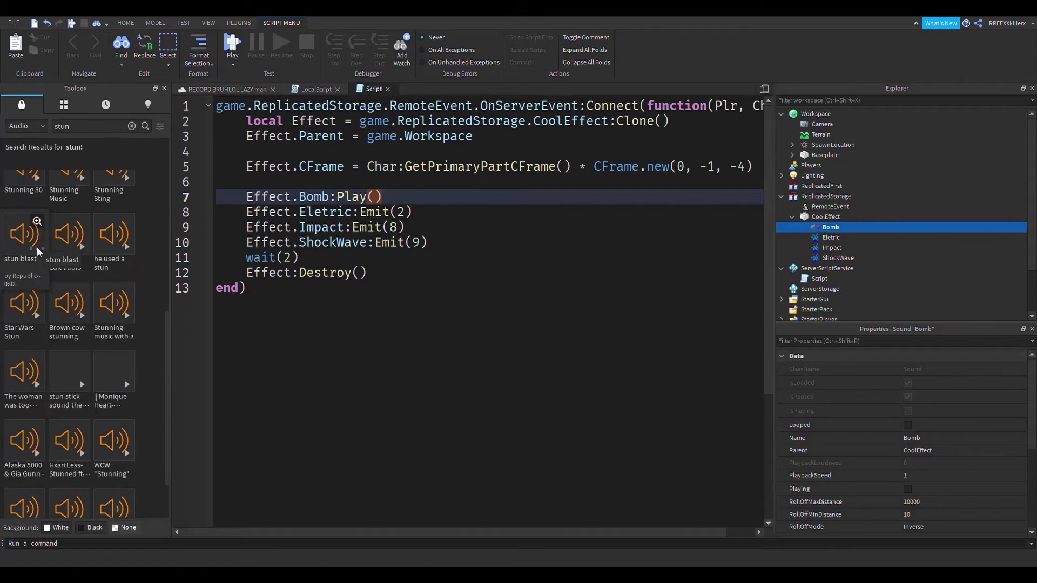
Step: Search the audio library for 'lightning' and preview a Lightning sound
left_click(131, 126)
type("lightning")
key("Return")
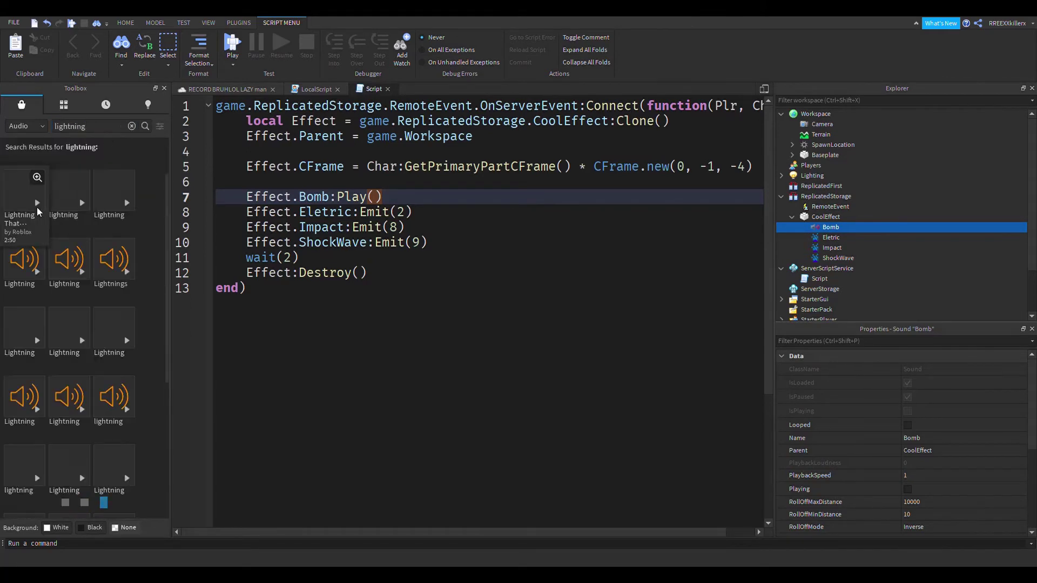
left_click(126, 271)
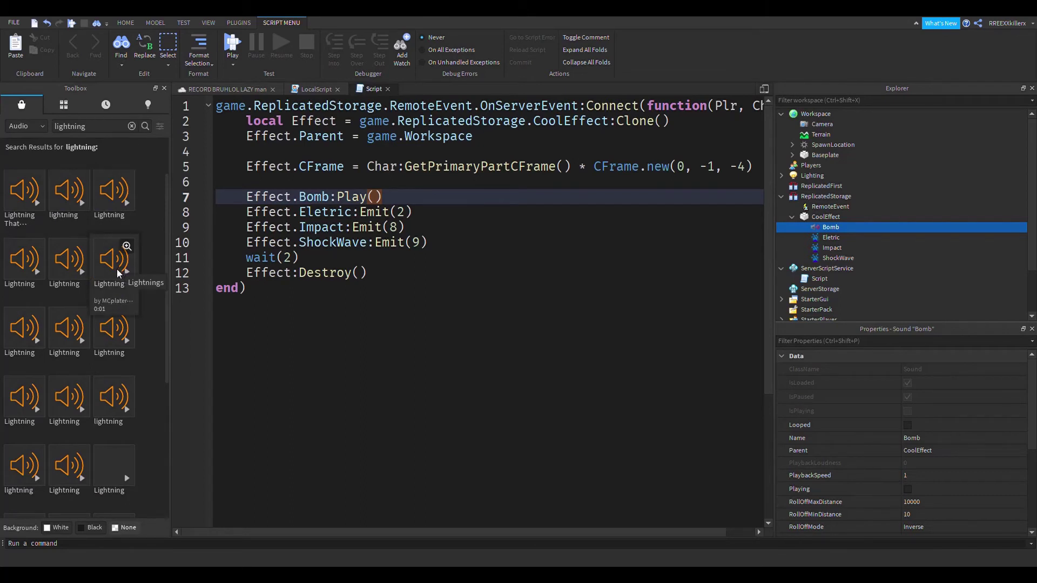
Step: Drag the Lightnings sound into CoolEffect and scroll through its properties
left_click_drag(118, 272, 864, 227)
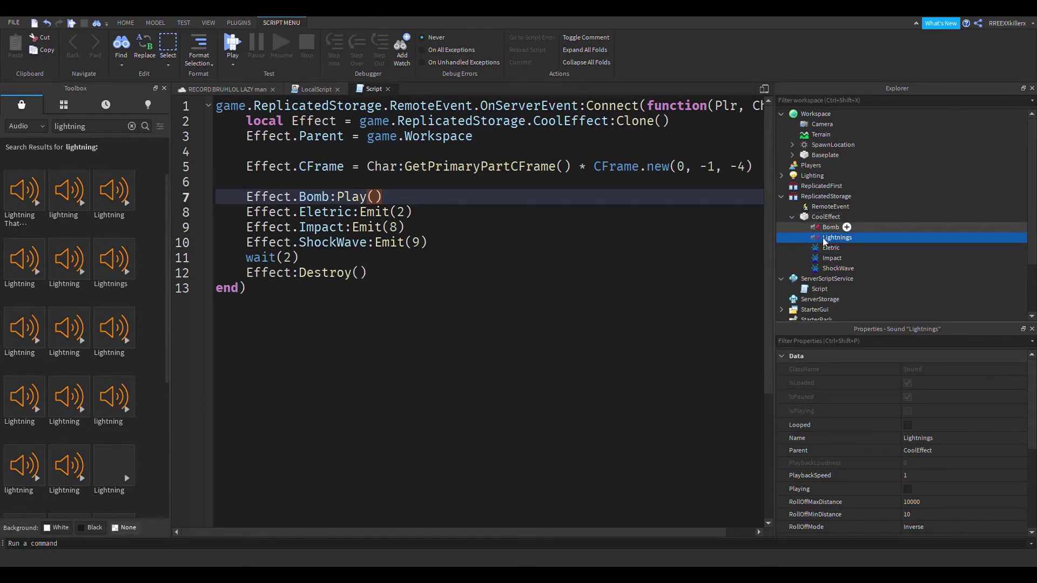
scroll(908, 459, "down", 3)
scroll(907, 458, "down", 2)
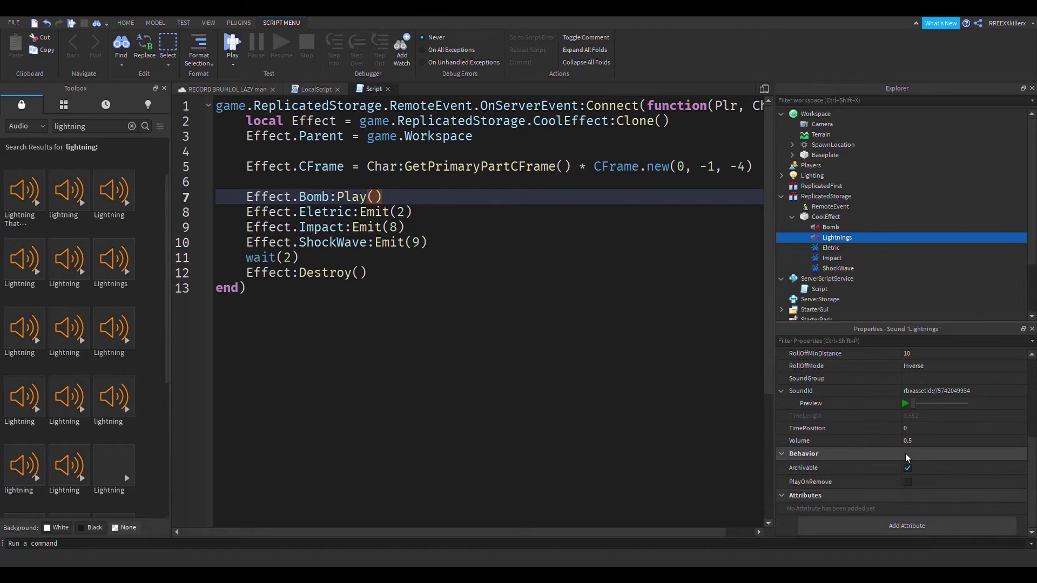
scroll(907, 458, "up", 5)
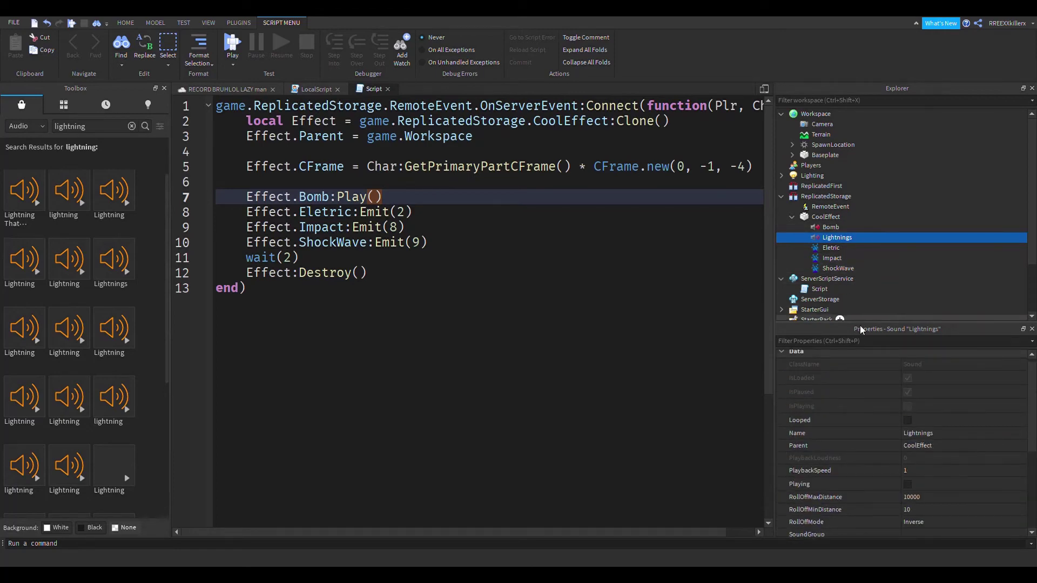
Step: Add Effect.Lightnings:Play() below Effect.Bomb:Play(), correcting the lowercase l to L
left_click(515, 200)
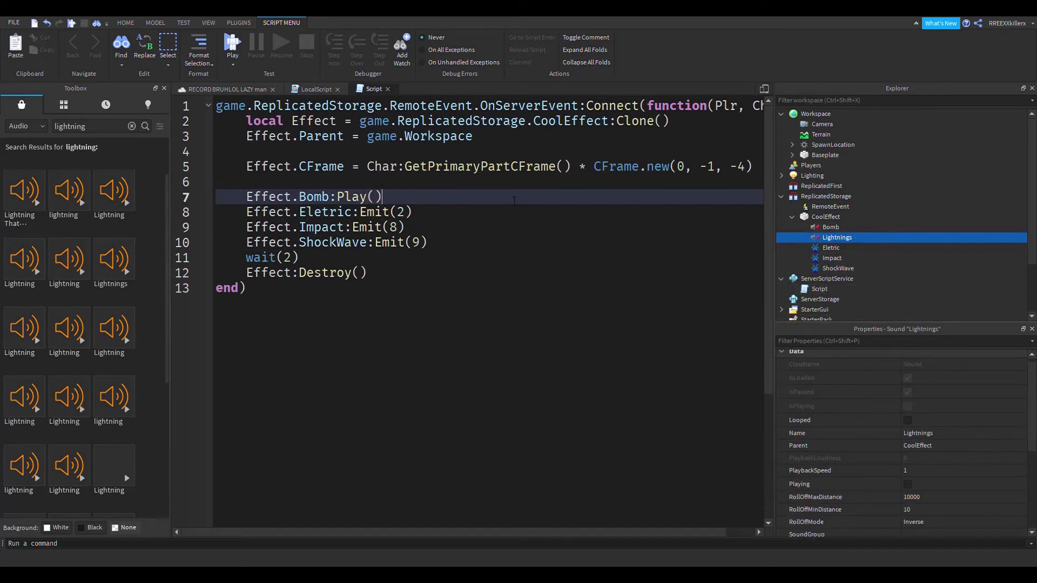
key("Return")
type("Effect.l")
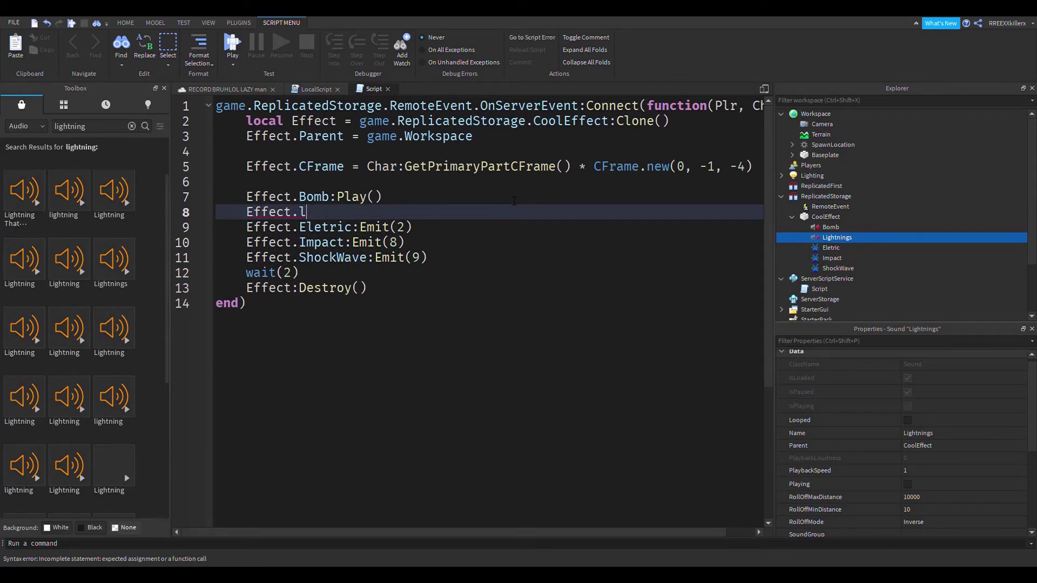
type("ight")
type("nings")
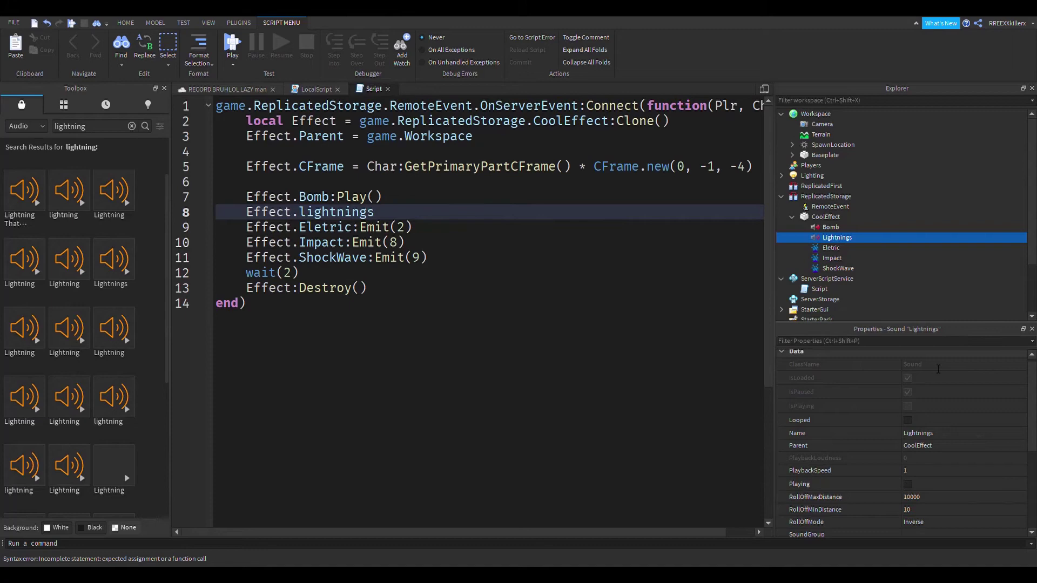
type(":P")
type("lay(")
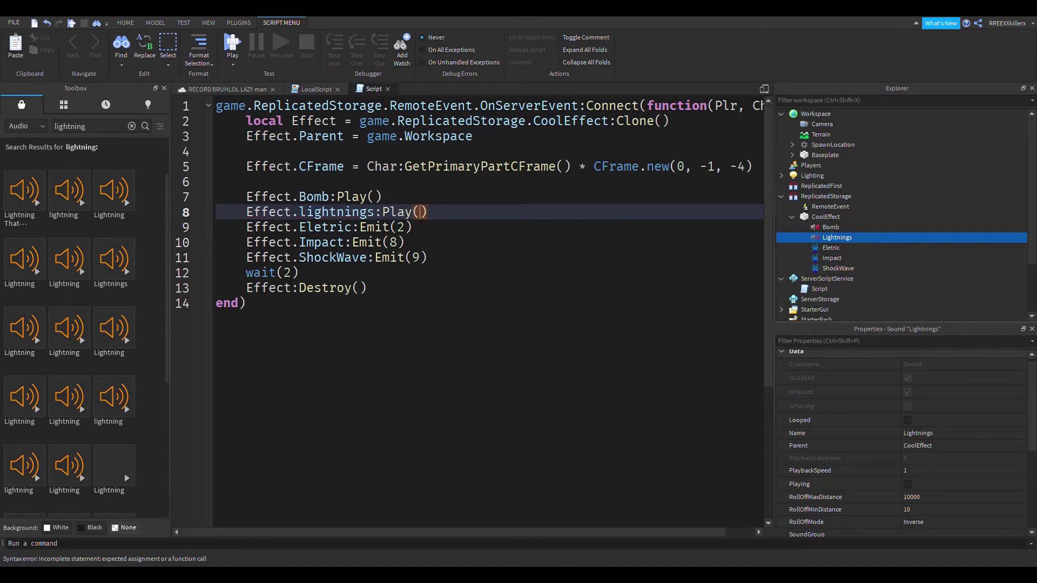
left_click(306, 212)
key("BackSpace")
type("L")
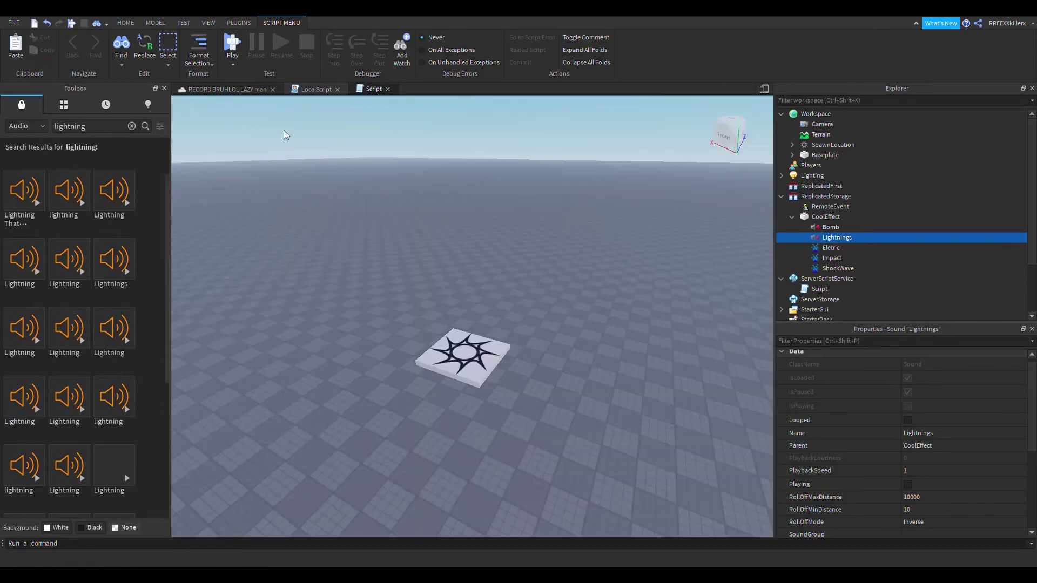
Step: Tilt the view toward the decal pad and start a Play test
right_click_drag(287, 135, 545, 310)
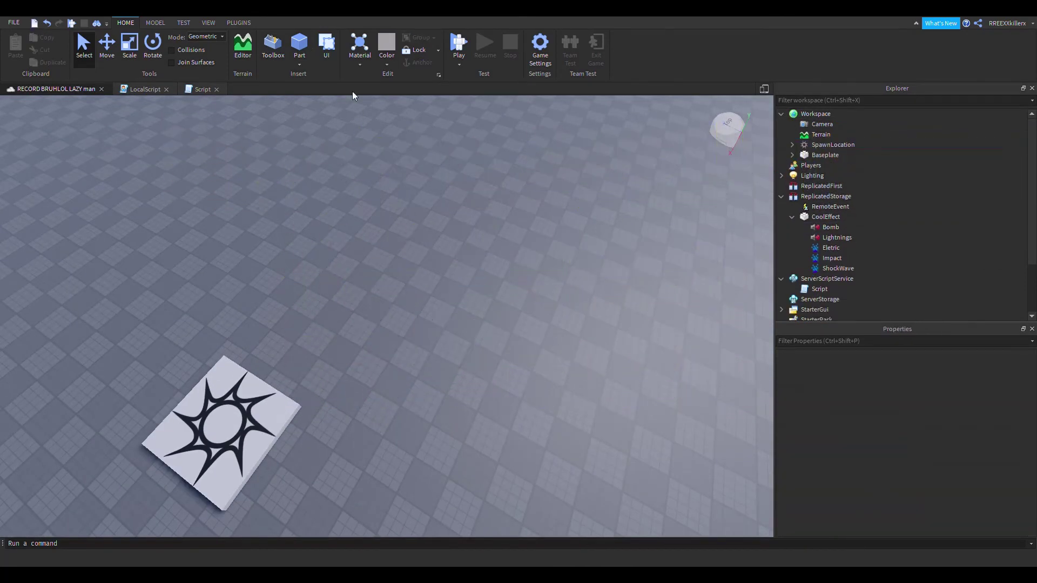
left_click(459, 45)
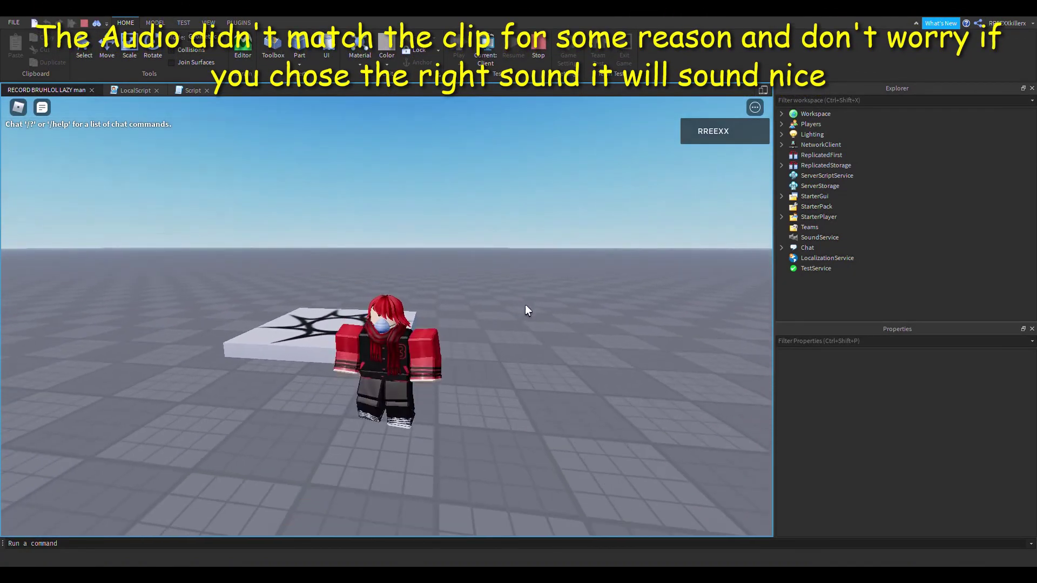
Step: Walk beside the spawn pad, lower the volume in in-game Settings, and resume play
key("w")
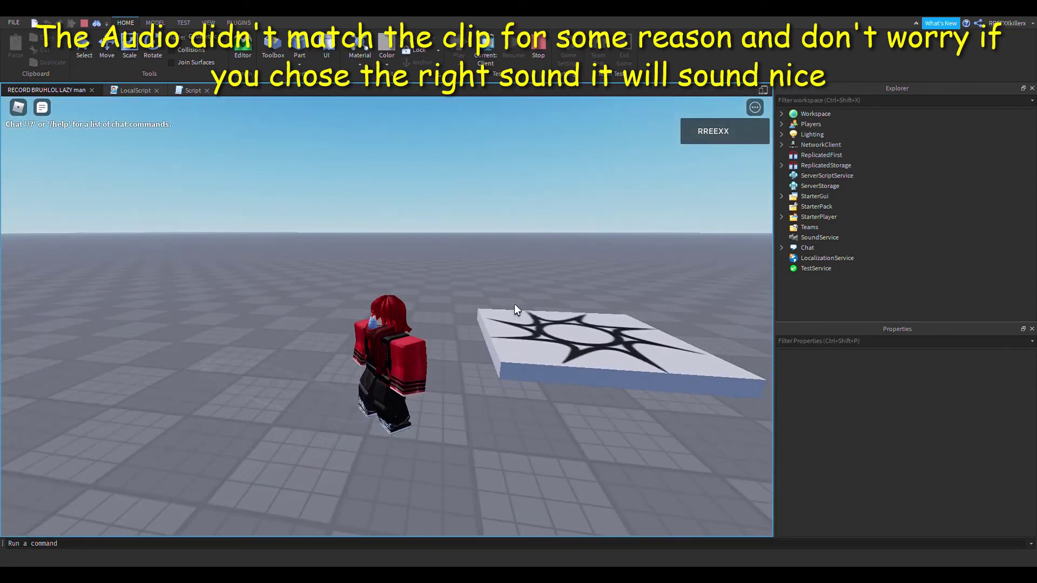
key("a")
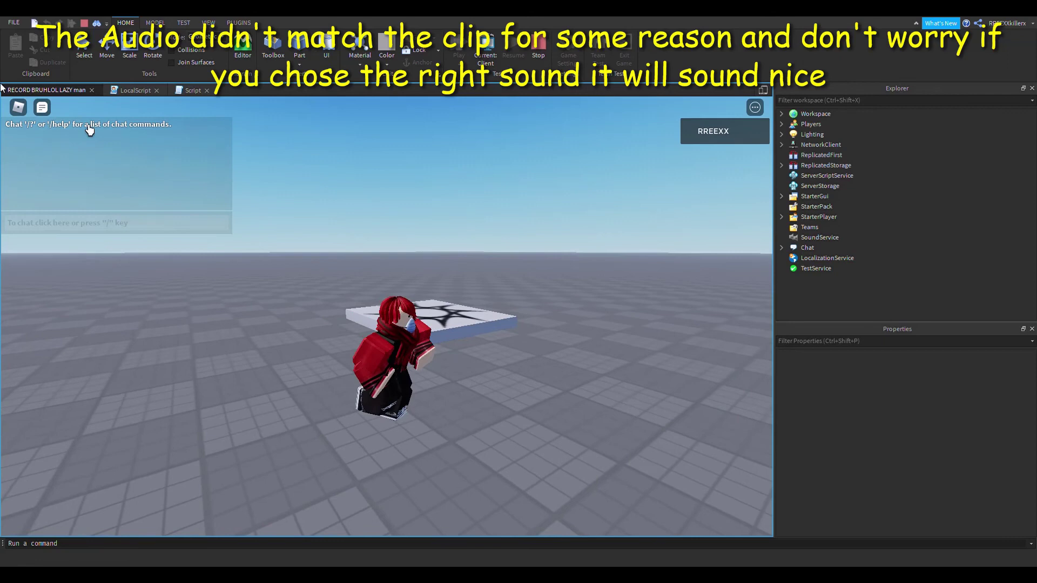
left_click(23, 108)
left_click(294, 156)
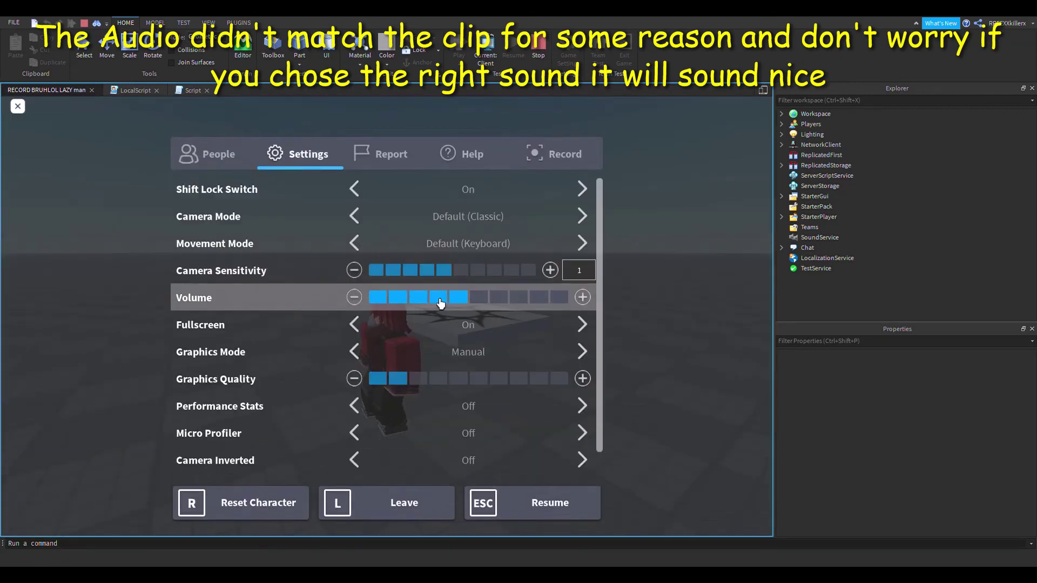
left_click(412, 298)
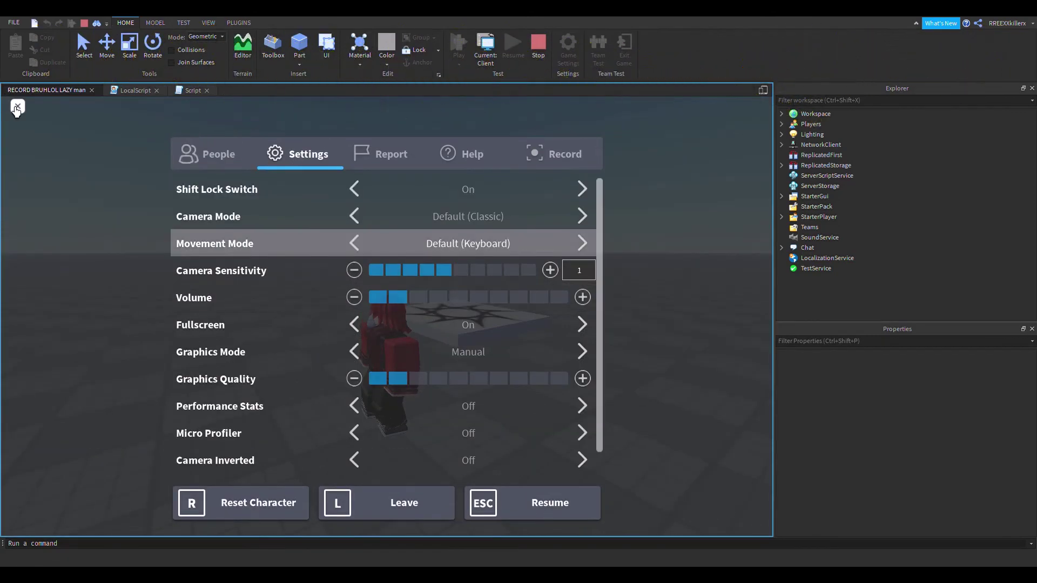
key("Escape")
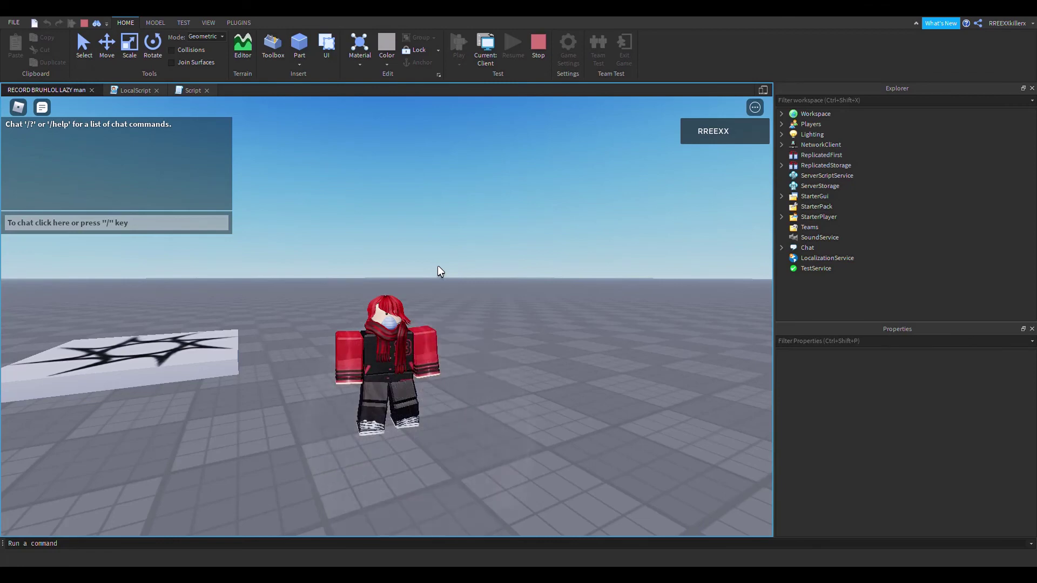
Step: Move around the decal pad, firing the white shockwave effect repeatedly to hear its sounds
key("a")
left_click(390, 368)
key("d")
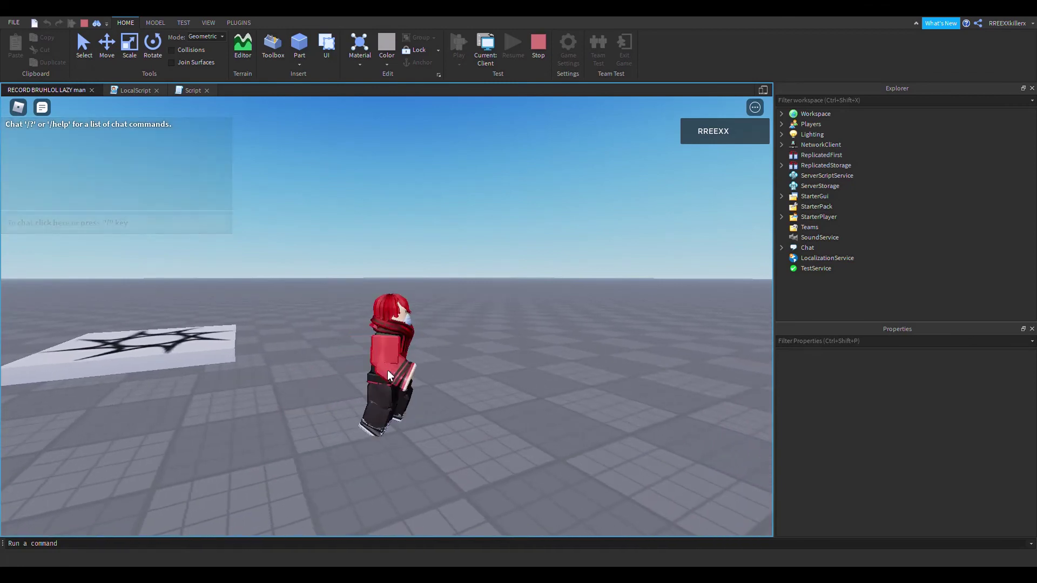
left_click(387, 371)
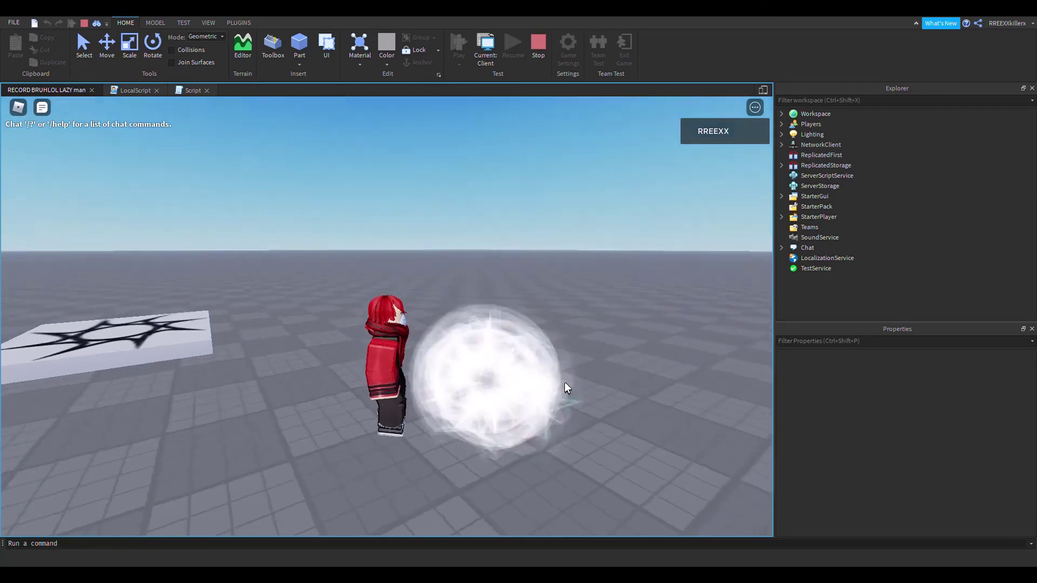
right_click_drag(565, 382, 565, 382)
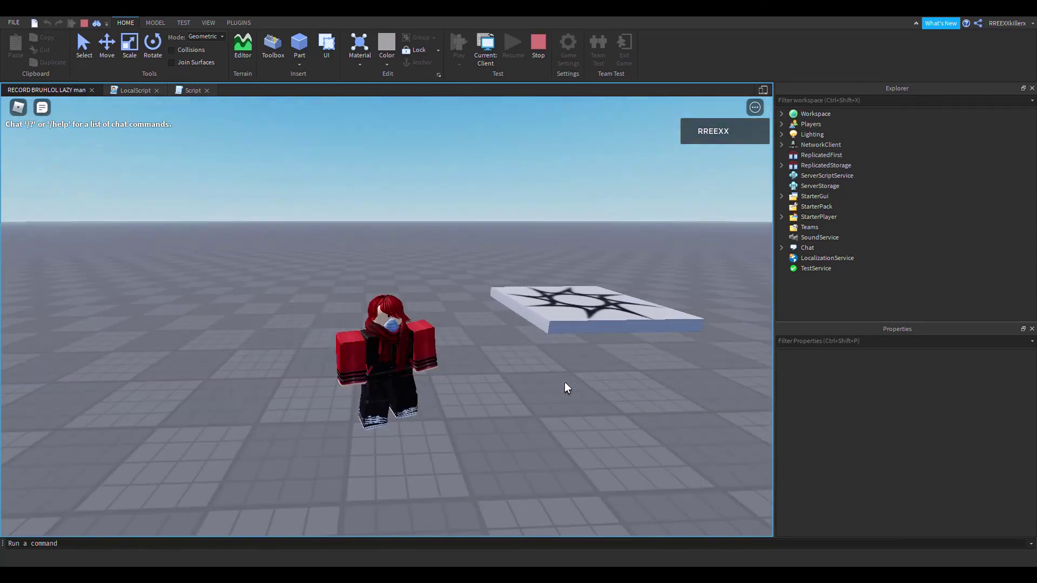
left_click(565, 381)
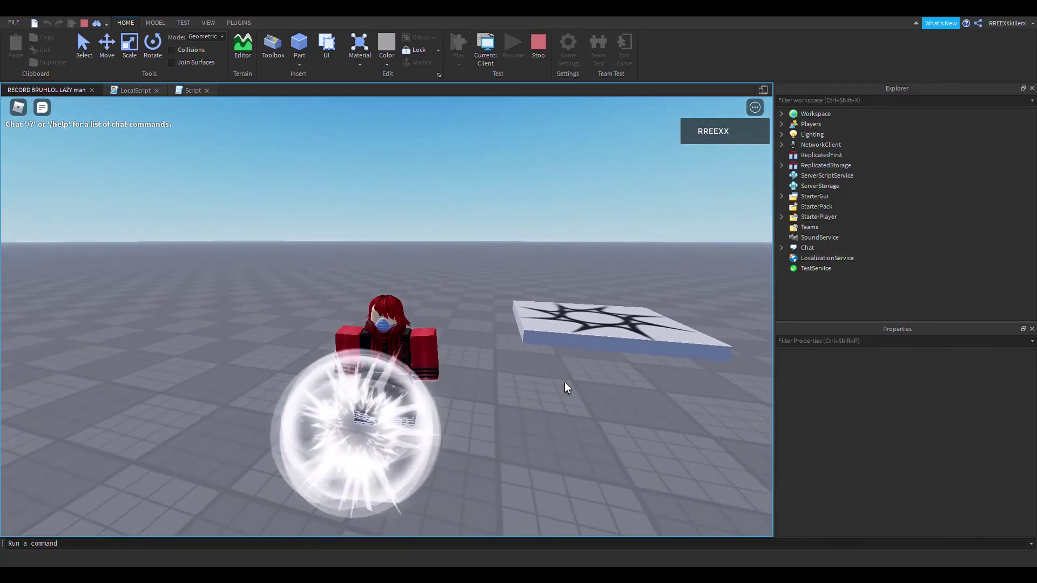
left_click(565, 382)
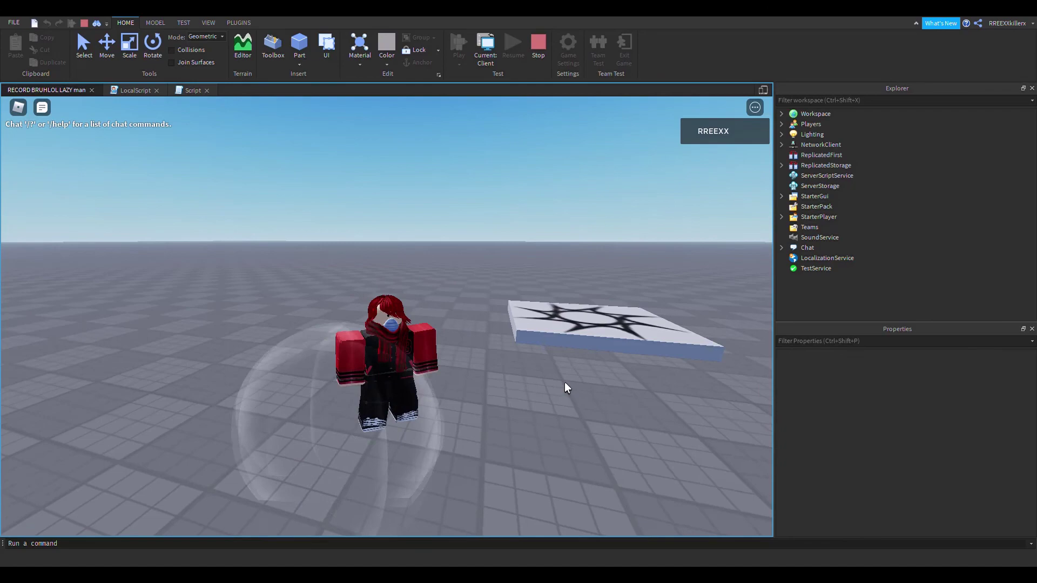
left_click(565, 381)
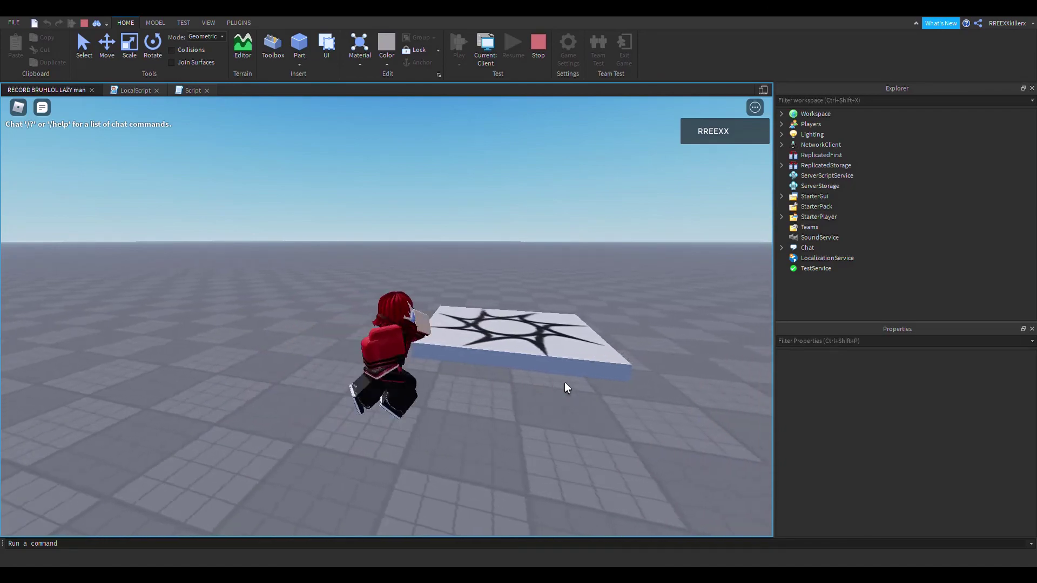
key("a")
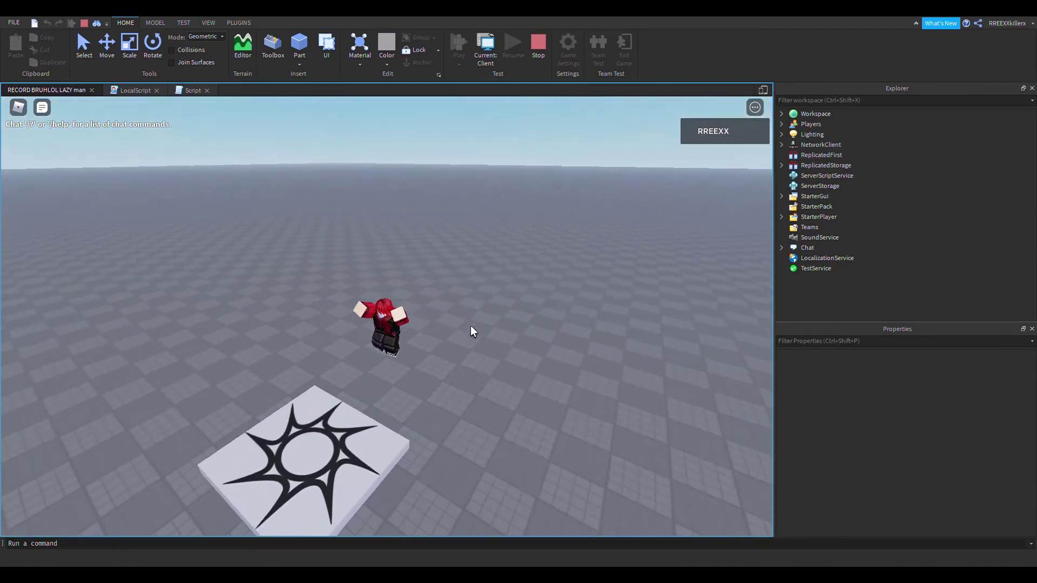